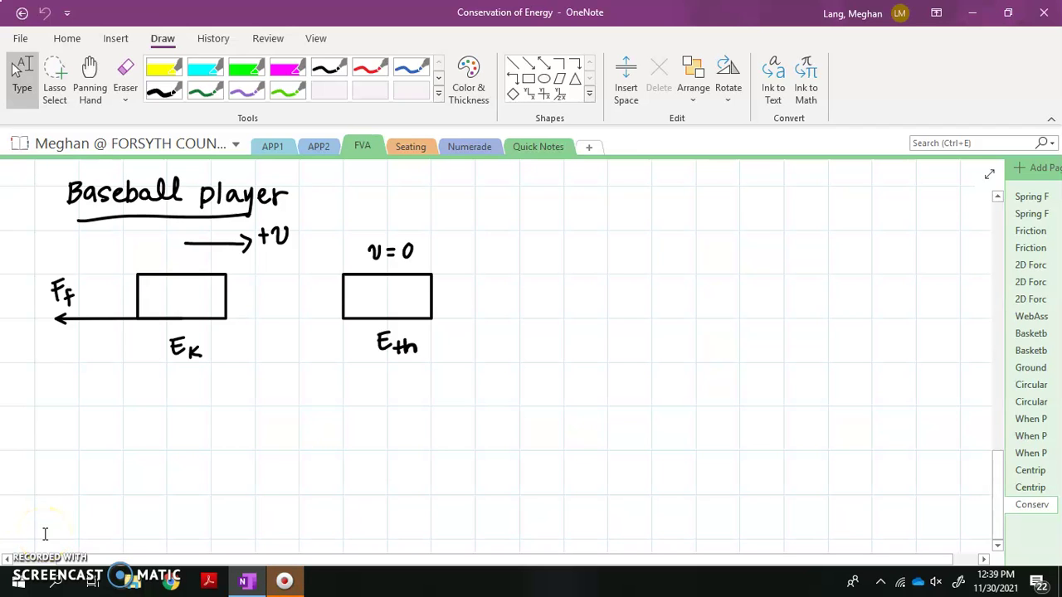
# Select the thin black pen in the Draw pens gallery
pyautogui.click(329, 67)
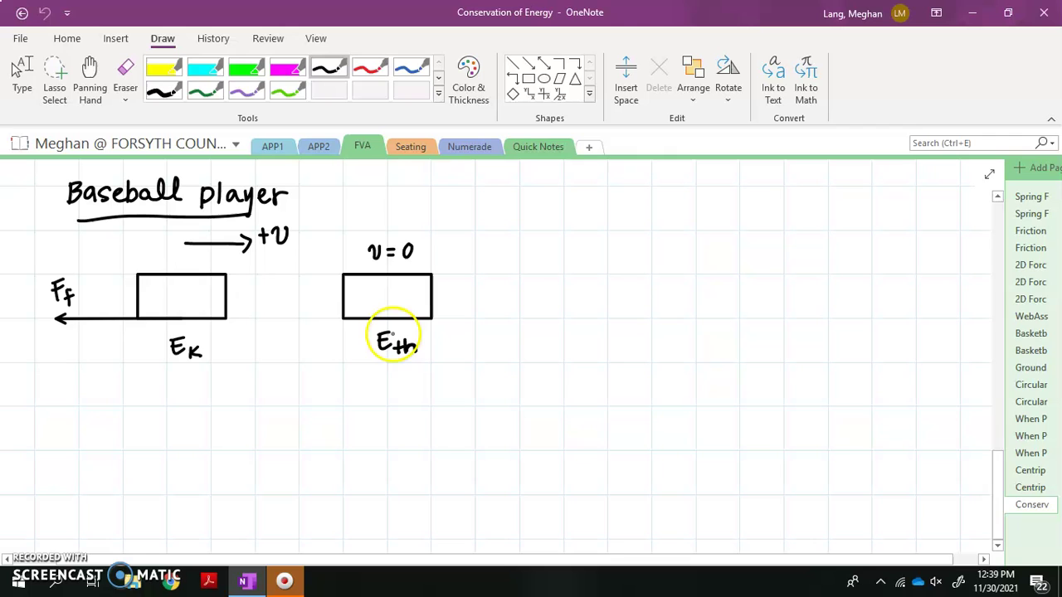
# Draw L-axes, an oval and a second L-axes, then ink BP, ground, Earth in the oval
pyautogui.click(529, 93)
pyautogui.moveTo(565, 229); pyautogui.dragTo(565, 320)
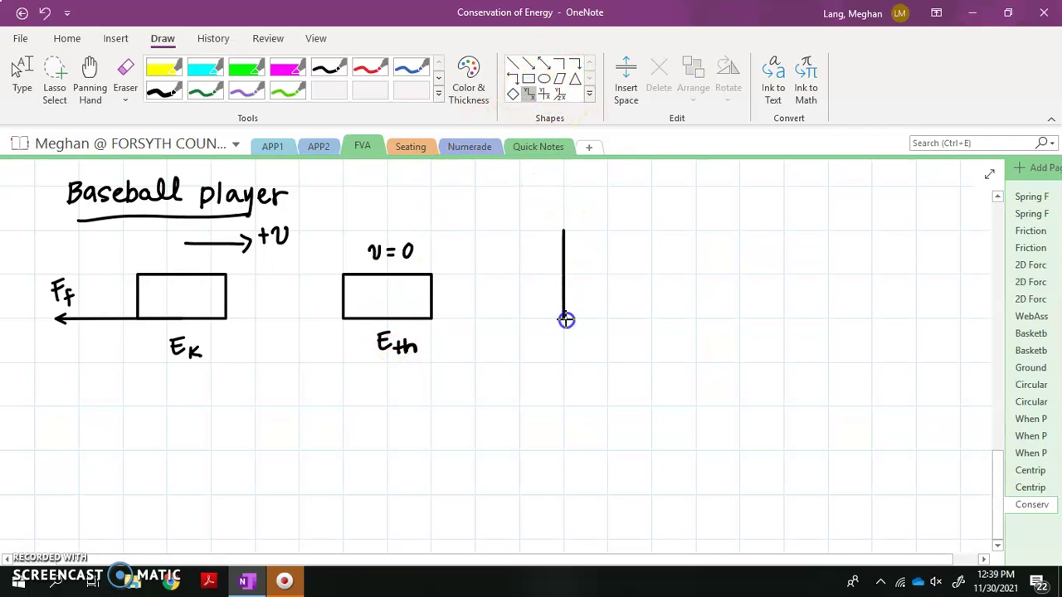
pyautogui.moveTo(579, 363); pyautogui.dragTo(683, 362)
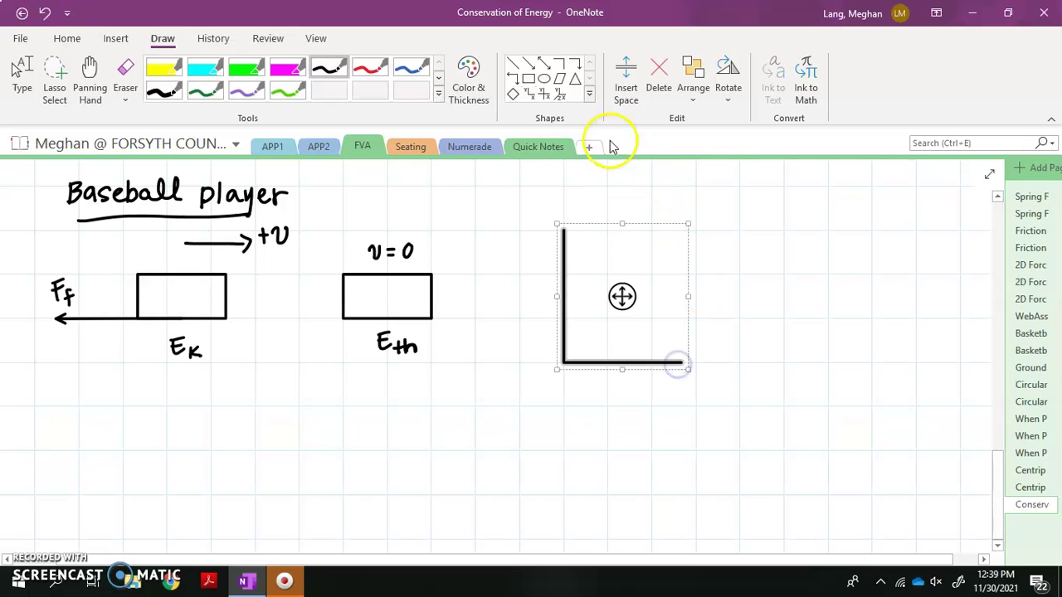
pyautogui.click(544, 78)
pyautogui.moveTo(705, 224); pyautogui.dragTo(818, 360)
pyautogui.click(528, 93)
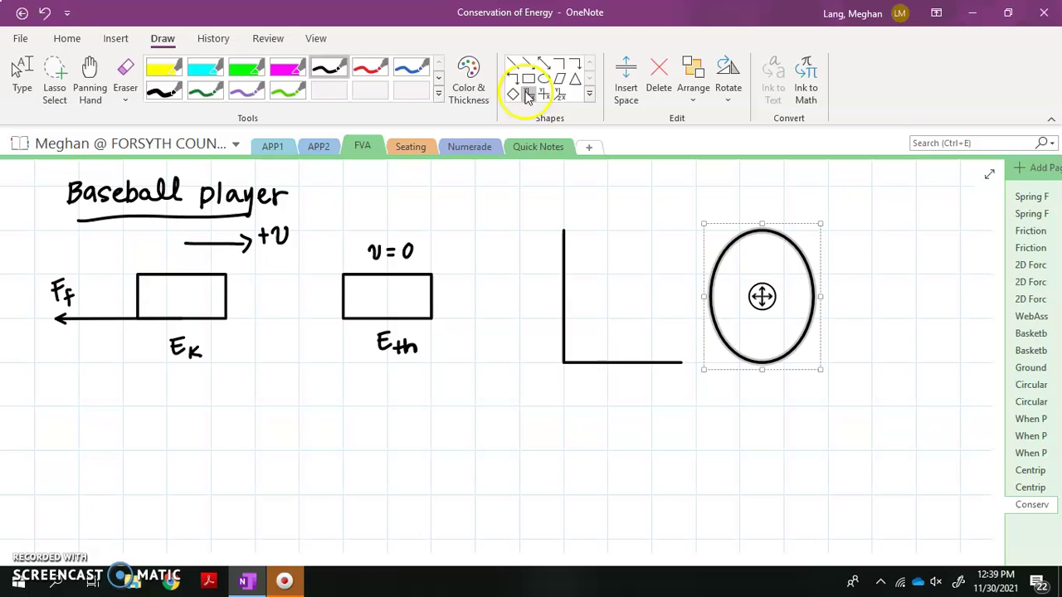
pyautogui.moveTo(871, 230); pyautogui.dragTo(889, 352)
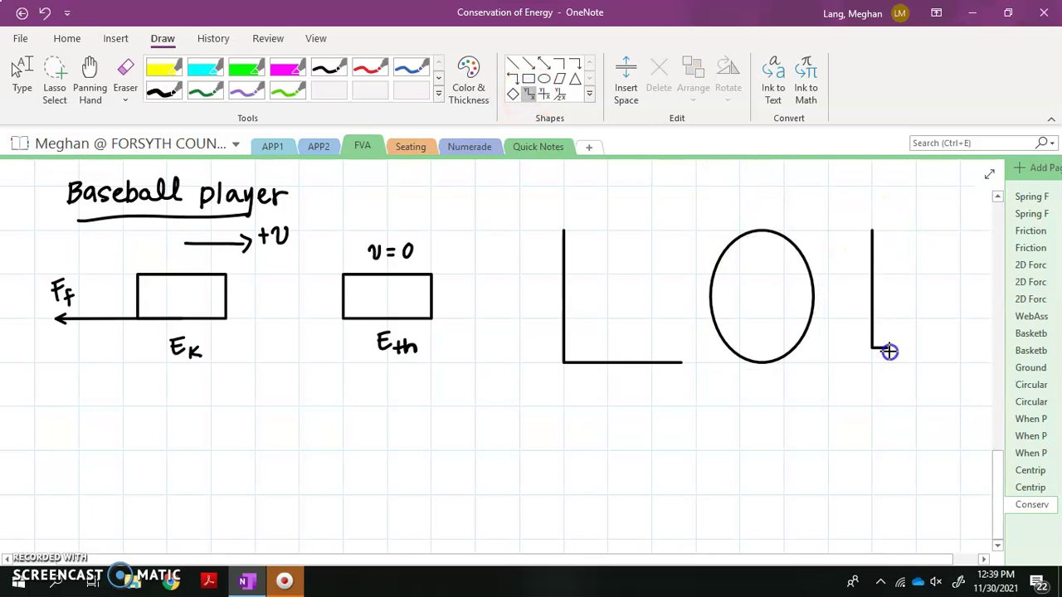
pyautogui.moveTo(967, 361); pyautogui.dragTo(965, 361)
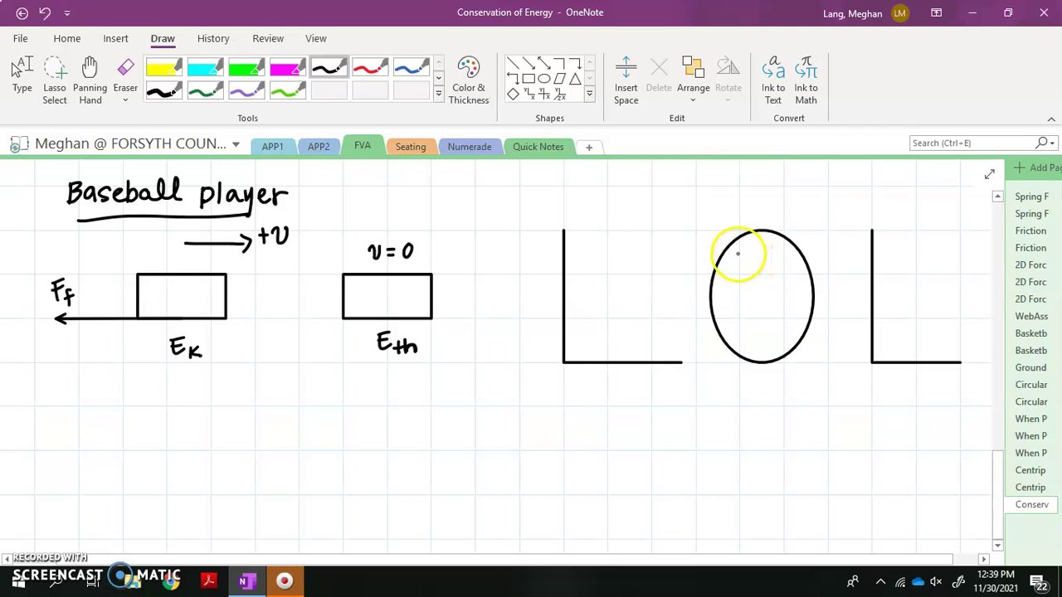
pyautogui.moveTo(738, 256); pyautogui.dragTo(731, 293)
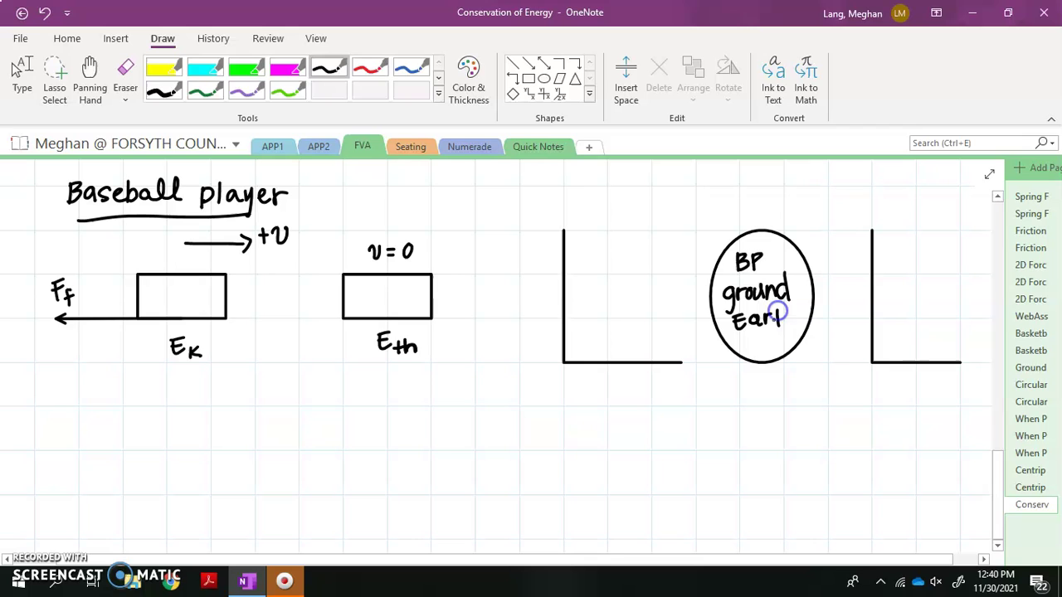
pyautogui.moveTo(791, 313); pyautogui.dragTo(794, 322)
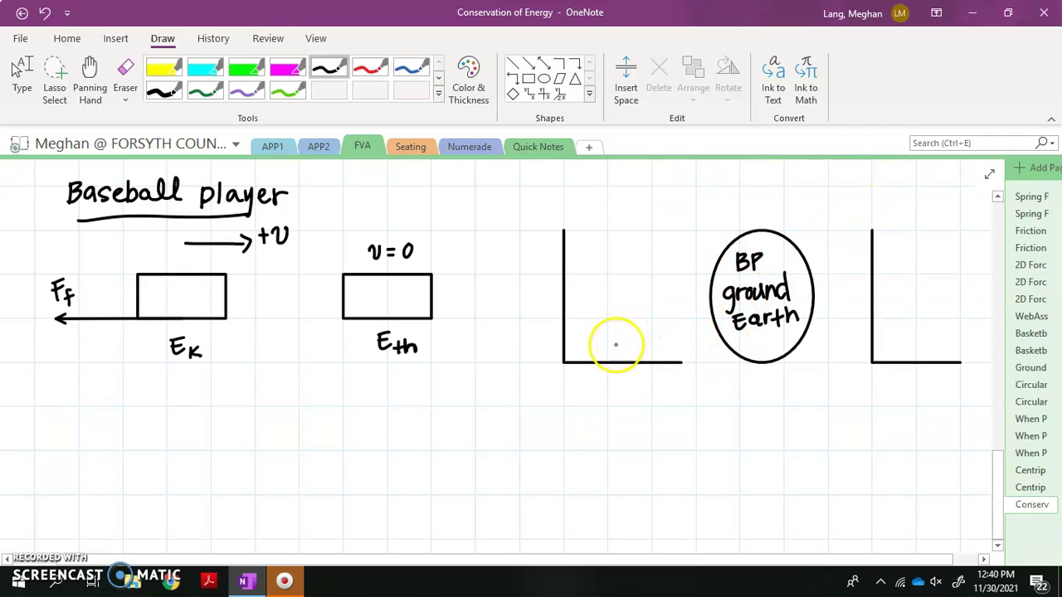
# Draw three-block bars labelled EK and Eth in both graphs, and begin EK = Eth below
pyautogui.moveTo(608, 361); pyautogui.dragTo(608, 308)
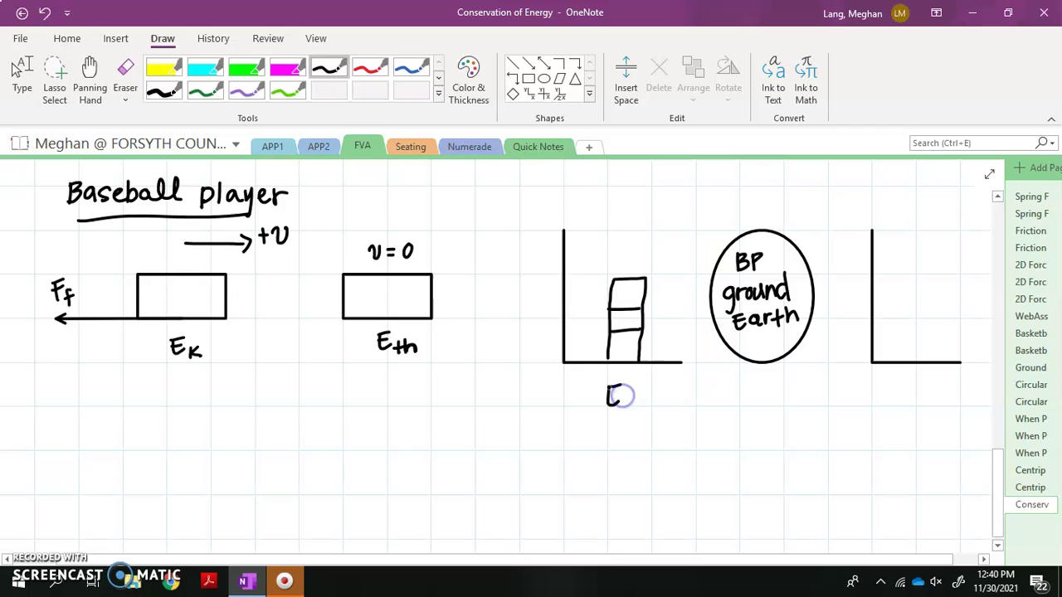
pyautogui.moveTo(608, 396)
pyautogui.mouseDown()
pyautogui.moveTo(623, 395)
pyautogui.moveTo(628, 411)
pyautogui.mouseUp()
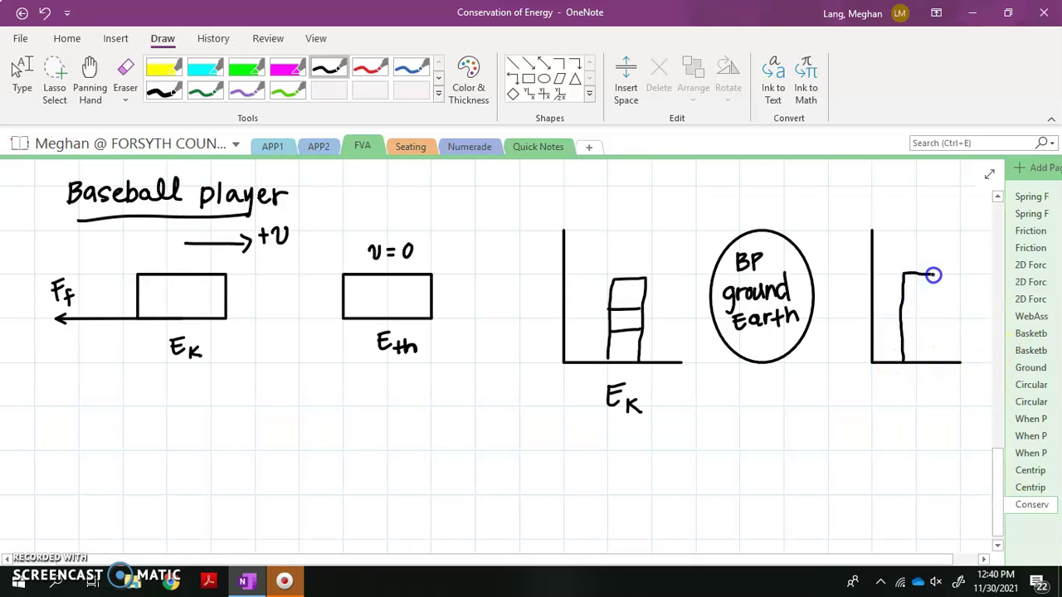
pyautogui.moveTo(943, 306); pyautogui.dragTo(901, 305)
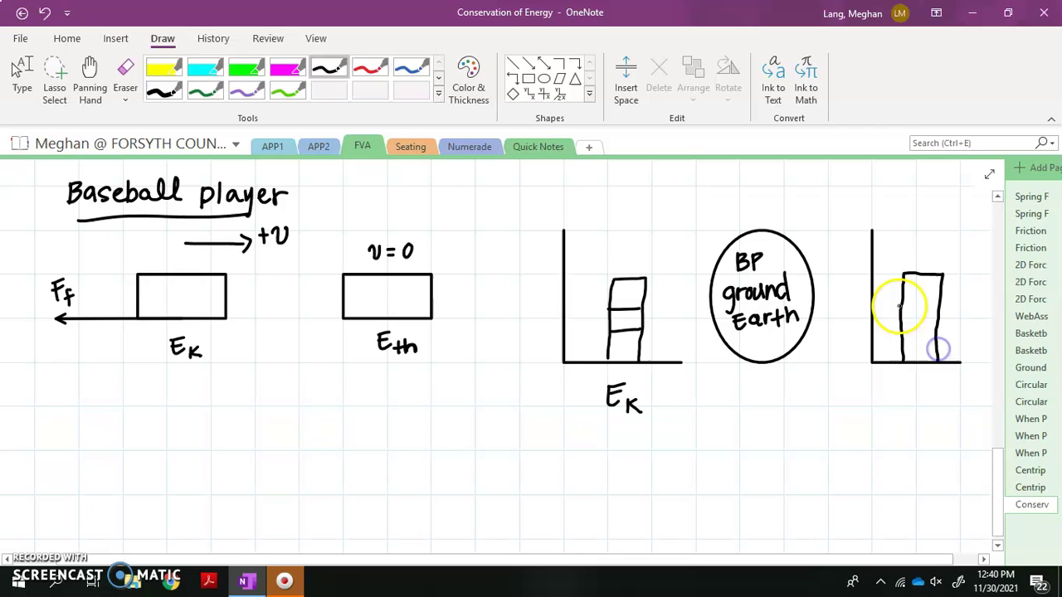
pyautogui.moveTo(942, 332); pyautogui.dragTo(901, 332)
pyautogui.moveTo(913, 384); pyautogui.dragTo(923, 401)
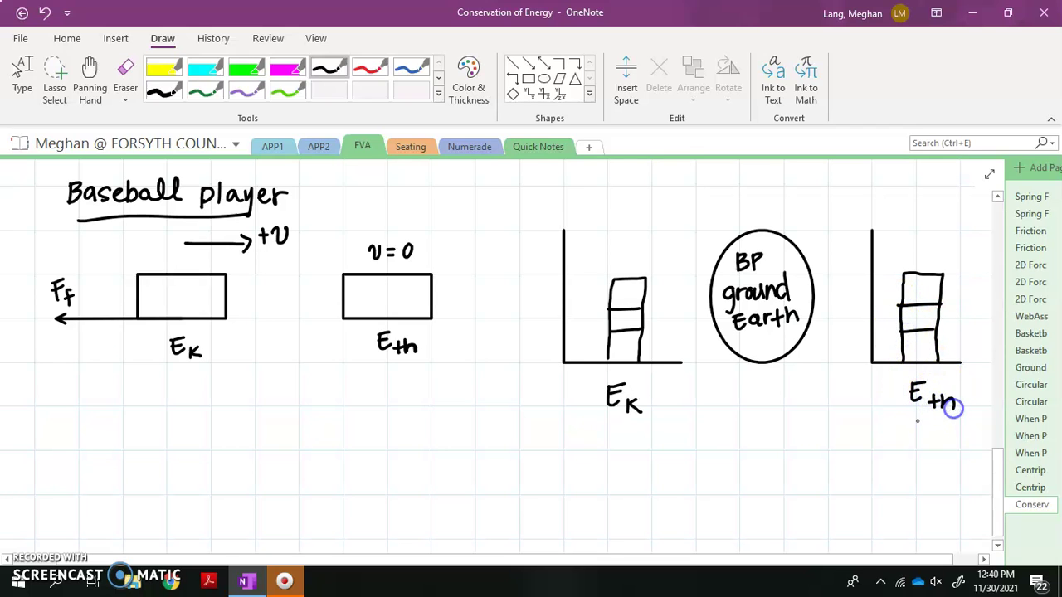
pyautogui.moveTo(699, 438)
pyautogui.mouseDown()
pyautogui.moveTo(711, 451)
pyautogui.moveTo(751, 448)
pyautogui.moveTo(764, 435)
pyautogui.moveTo(774, 444)
pyautogui.mouseUp()
pyautogui.moveTo(763, 453); pyautogui.dragTo(789, 461)
pyautogui.moveTo(781, 454); pyautogui.dragTo(810, 459)
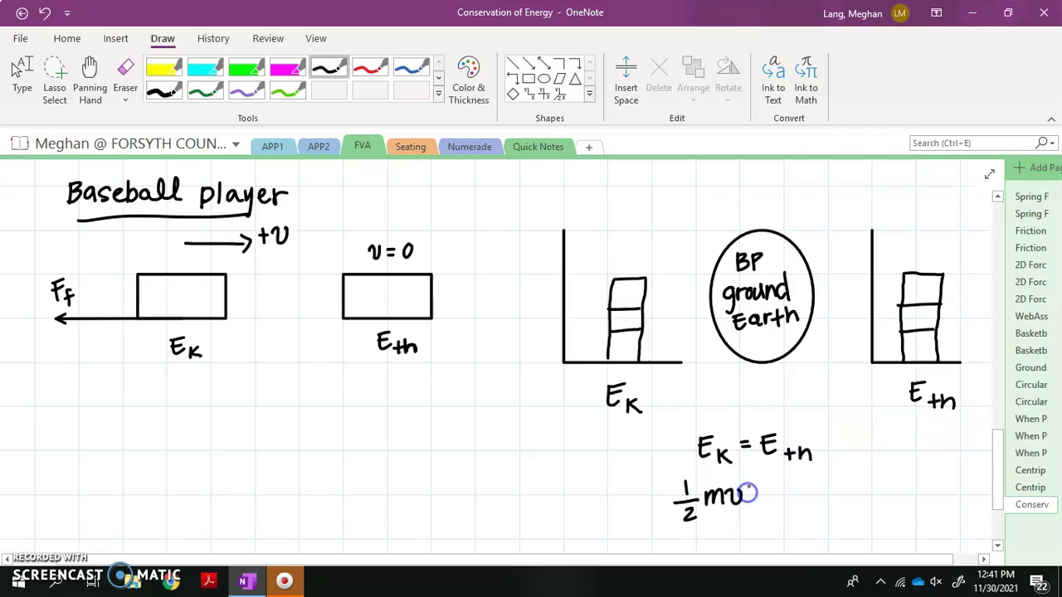
# Handwrite ½mv² = Eth beneath EK = Eth, then exit pen mode
pyautogui.moveTo(768, 490); pyautogui.dragTo(782, 489)
pyautogui.moveTo(769, 497)
pyautogui.mouseDown()
pyautogui.moveTo(795, 500)
pyautogui.moveTo(807, 481)
pyautogui.mouseUp()
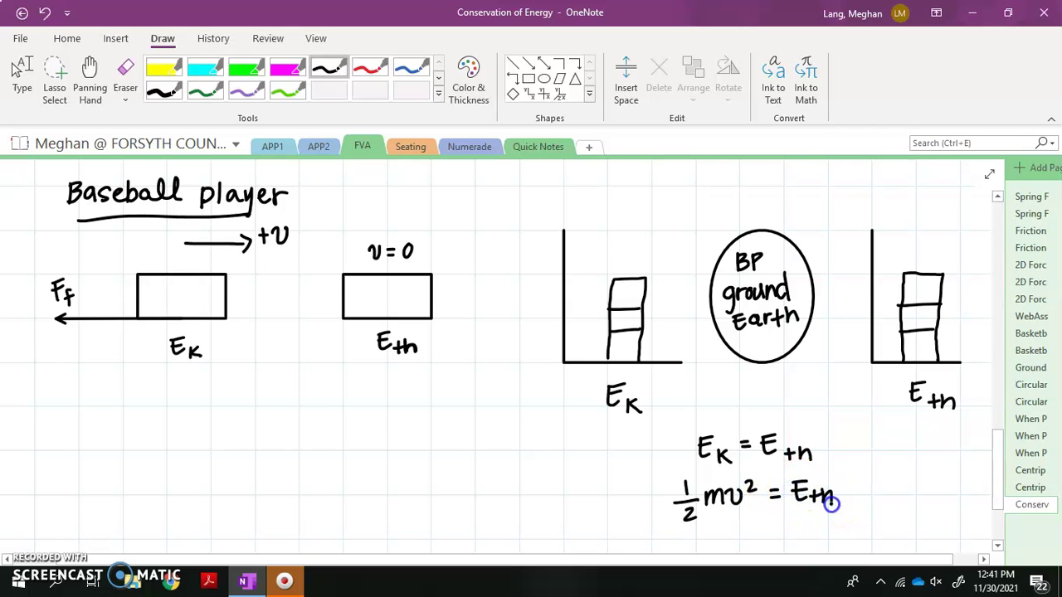
pyautogui.click(803, 512)
pyautogui.press('Escape')
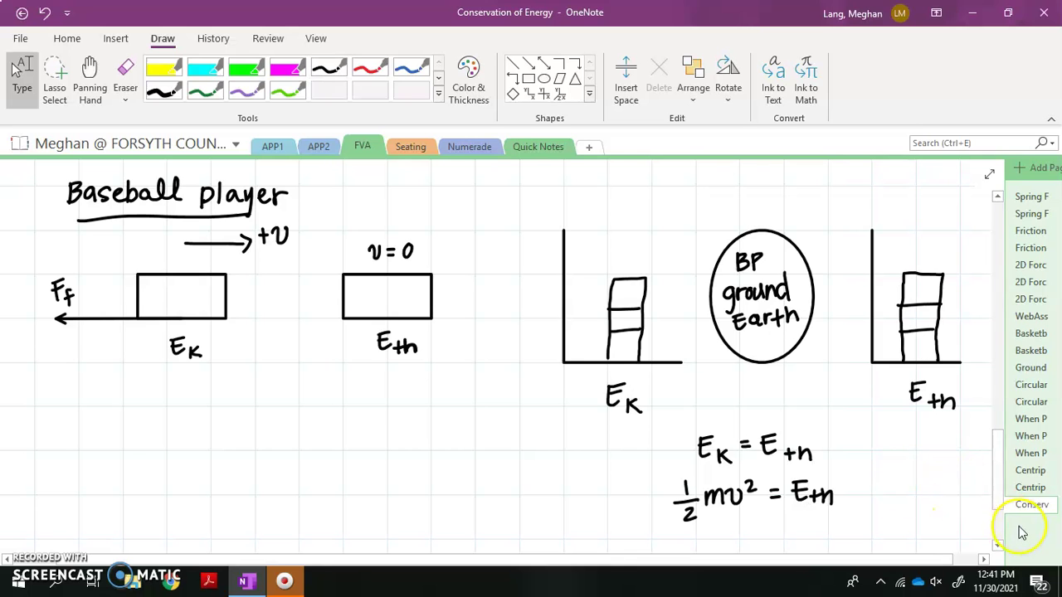
# Write and underline the heading 'Roller coaster' in black ink
pyautogui.click(998, 546)
pyautogui.moveTo(998, 546); pyautogui.dragTo(997, 546)
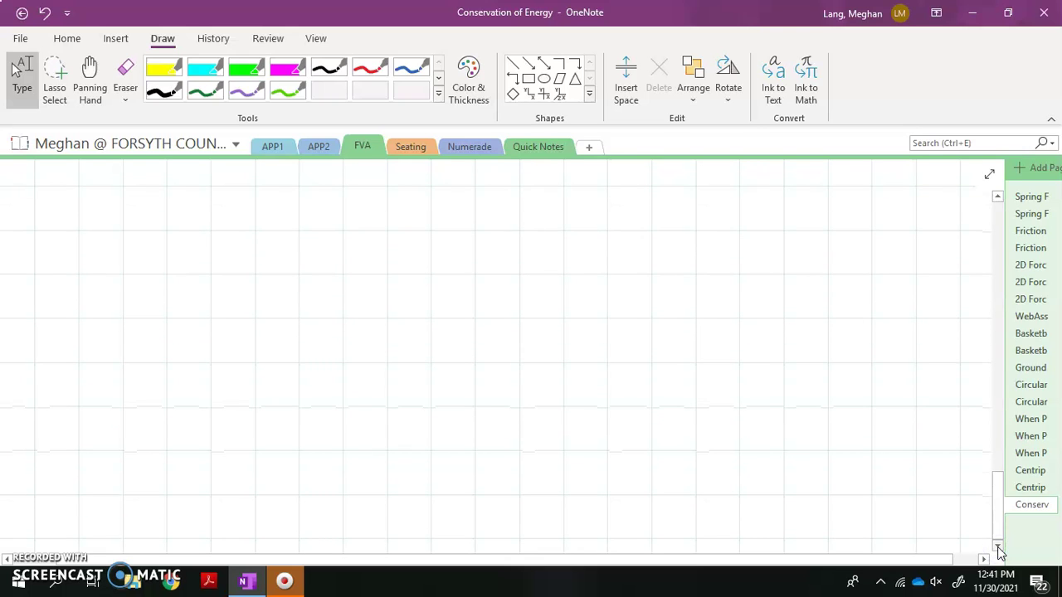
pyautogui.click(336, 70)
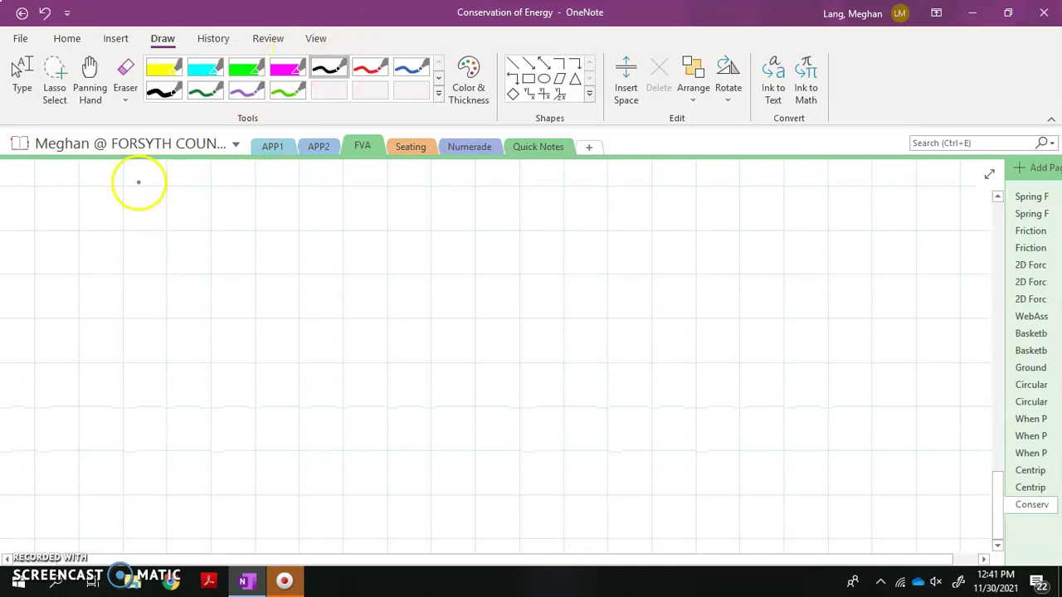
pyautogui.moveTo(97, 179); pyautogui.dragTo(99, 191)
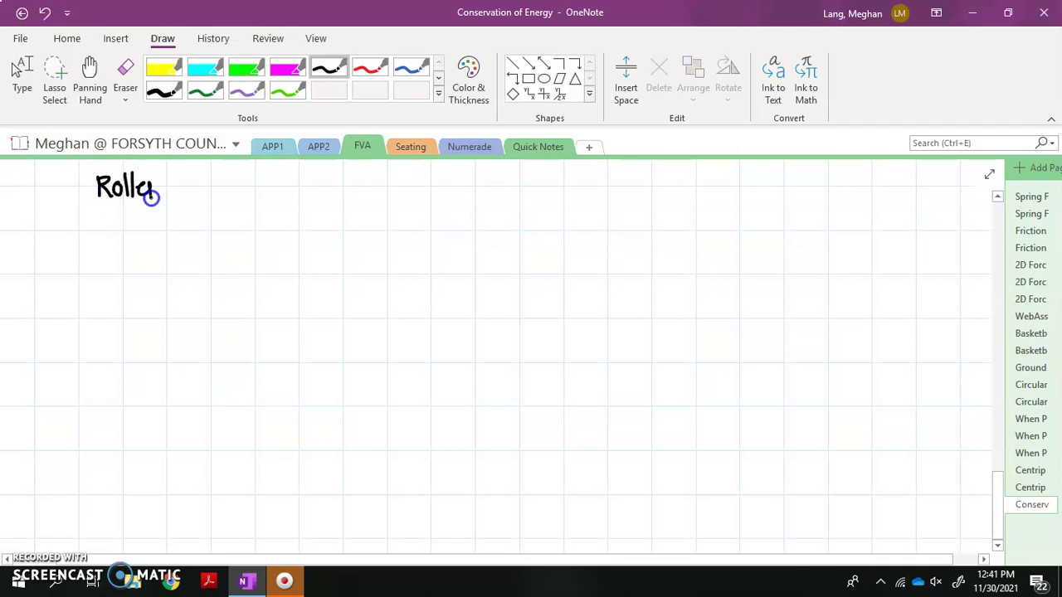
pyautogui.moveTo(180, 182); pyautogui.dragTo(175, 196)
pyautogui.moveTo(193, 186)
pyautogui.mouseDown()
pyautogui.moveTo(184, 191)
pyautogui.moveTo(215, 196)
pyautogui.moveTo(277, 186)
pyautogui.mouseUp()
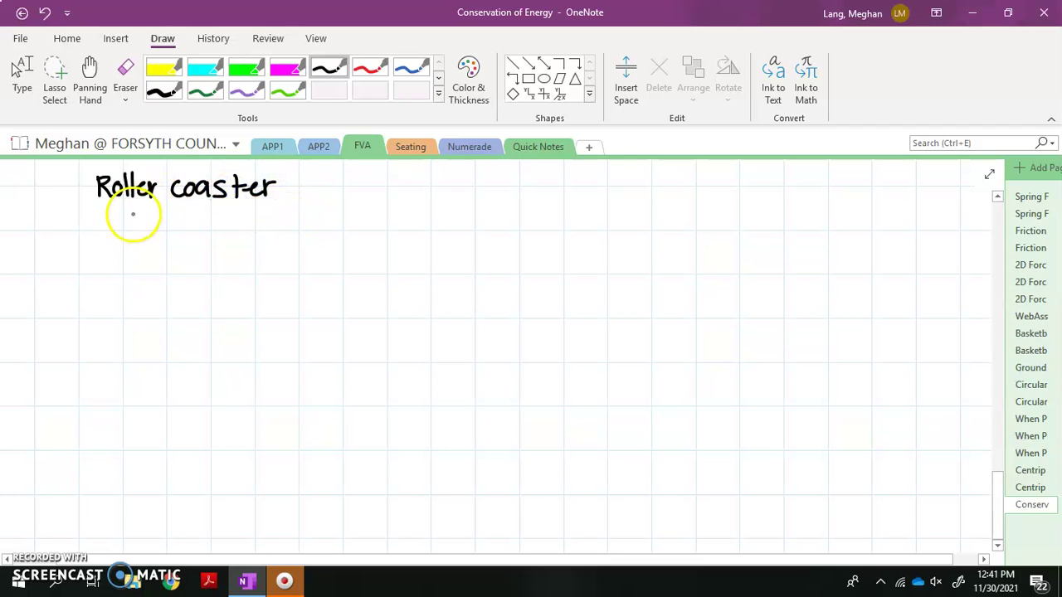
pyautogui.moveTo(95, 200); pyautogui.dragTo(282, 194)
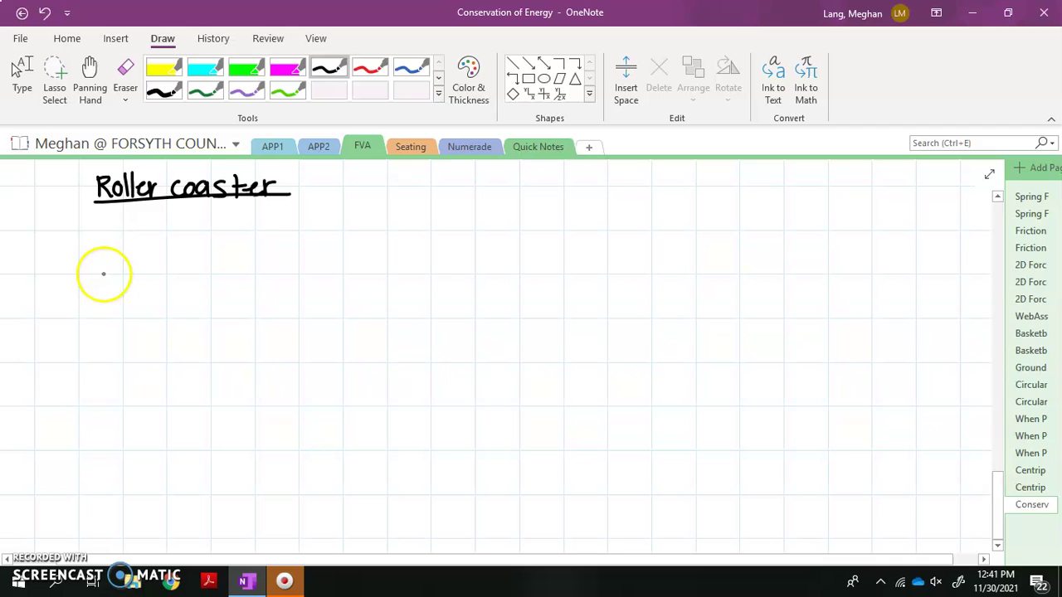
# Sketch the track over a second hill, dot B at the dip and C on the hilltop
pyautogui.moveTo(100, 275); pyautogui.dragTo(120, 274)
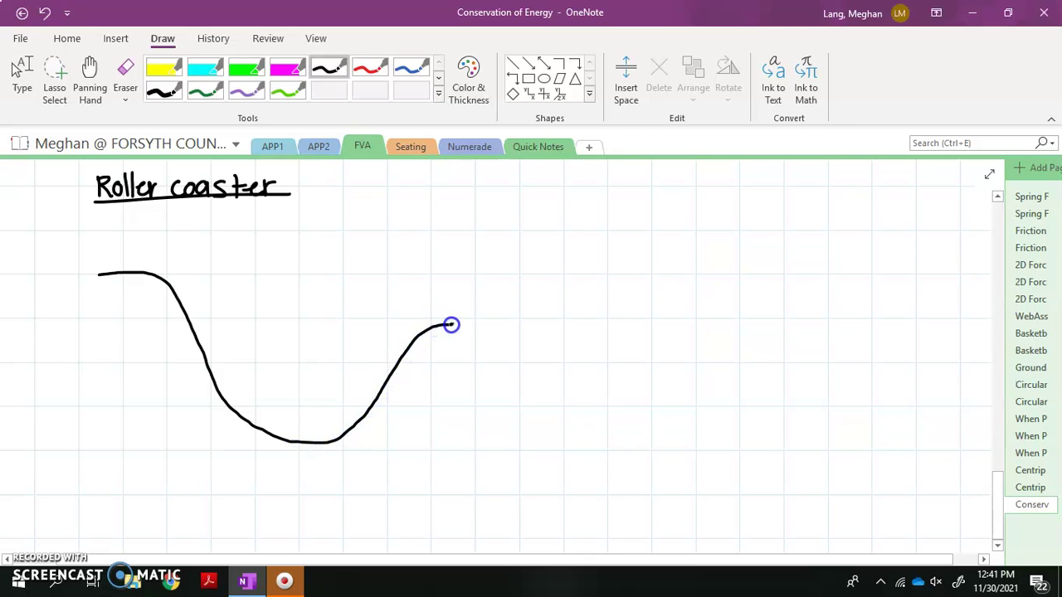
pyautogui.moveTo(463, 319)
pyautogui.mouseDown()
pyautogui.moveTo(451, 323)
pyautogui.moveTo(462, 324)
pyautogui.mouseUp()
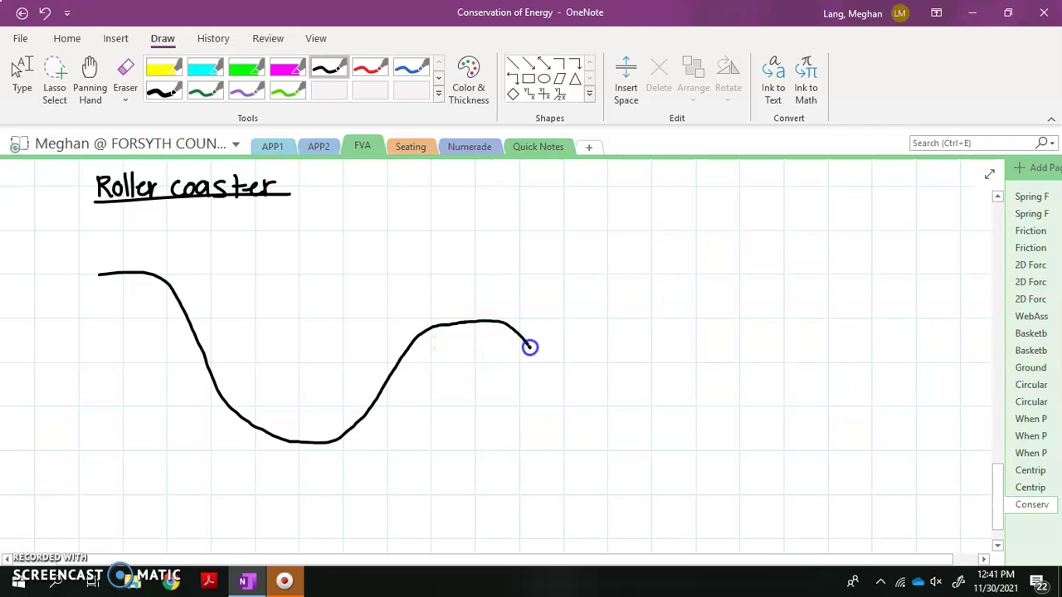
pyautogui.click(122, 269)
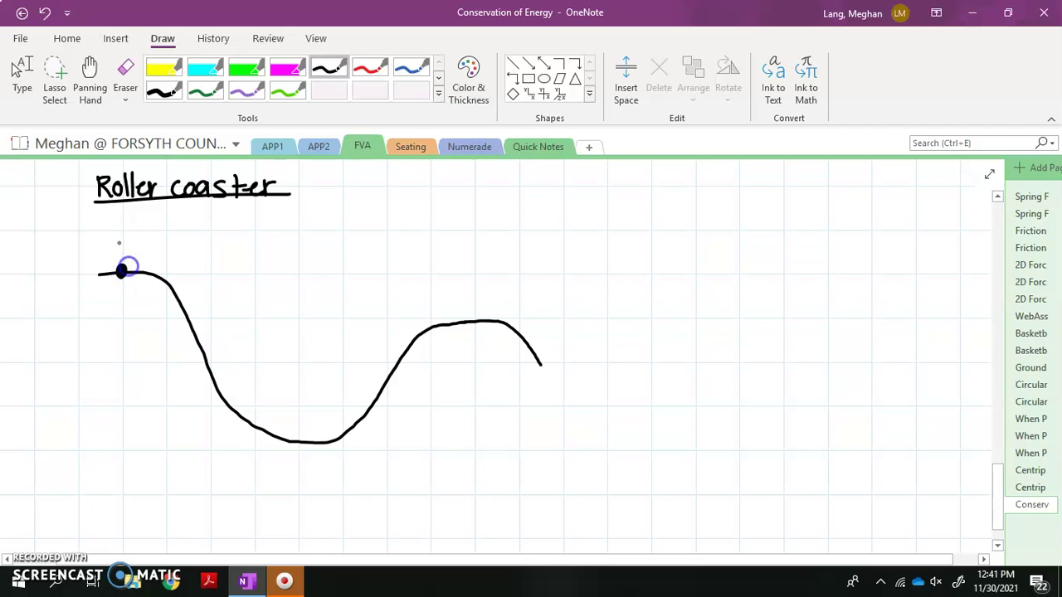
pyautogui.click(305, 441)
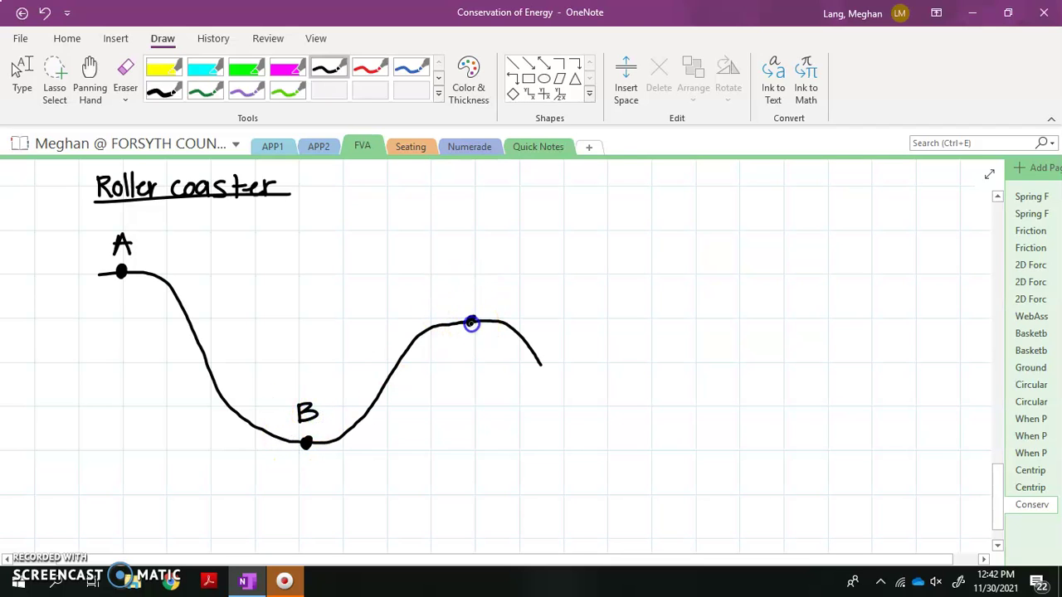
pyautogui.click(470, 322)
pyautogui.moveTo(483, 285); pyautogui.dragTo(484, 304)
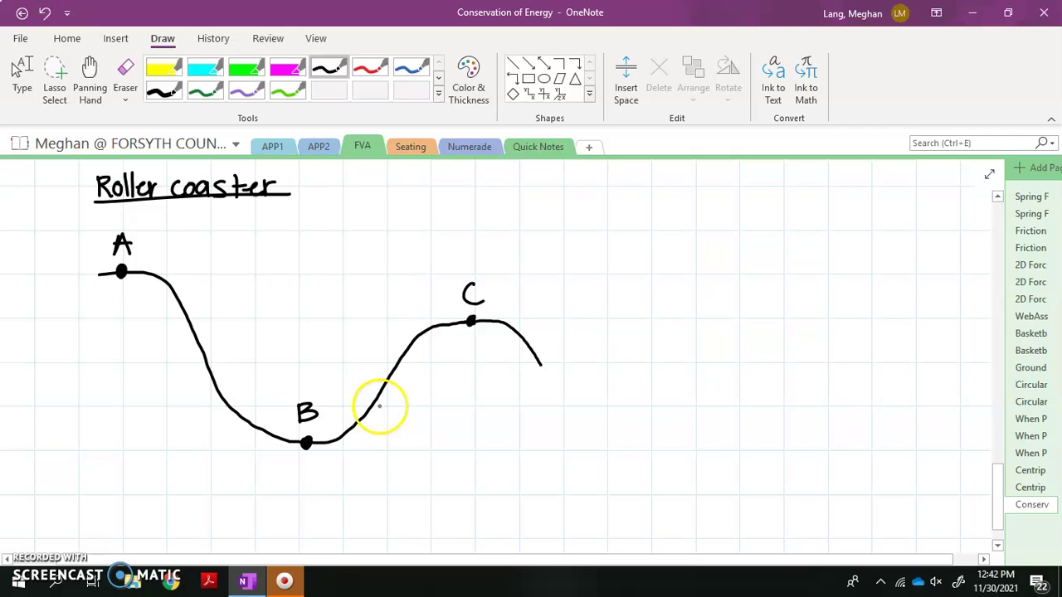
# Draw a straight ground line, move it up to touch B, and label it y=0
pyautogui.click(513, 72)
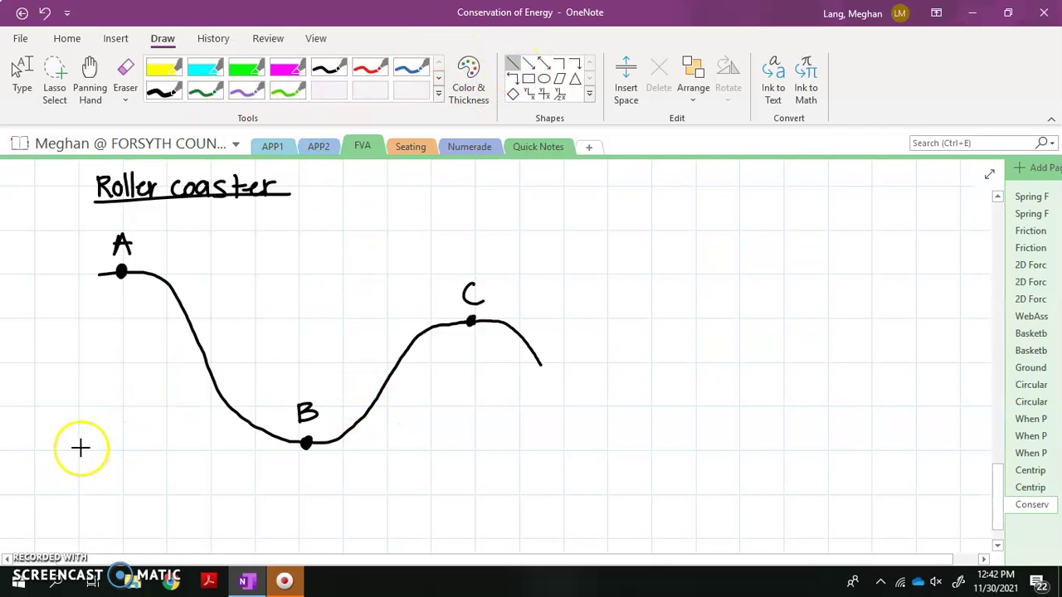
pyautogui.moveTo(63, 450); pyautogui.dragTo(595, 450)
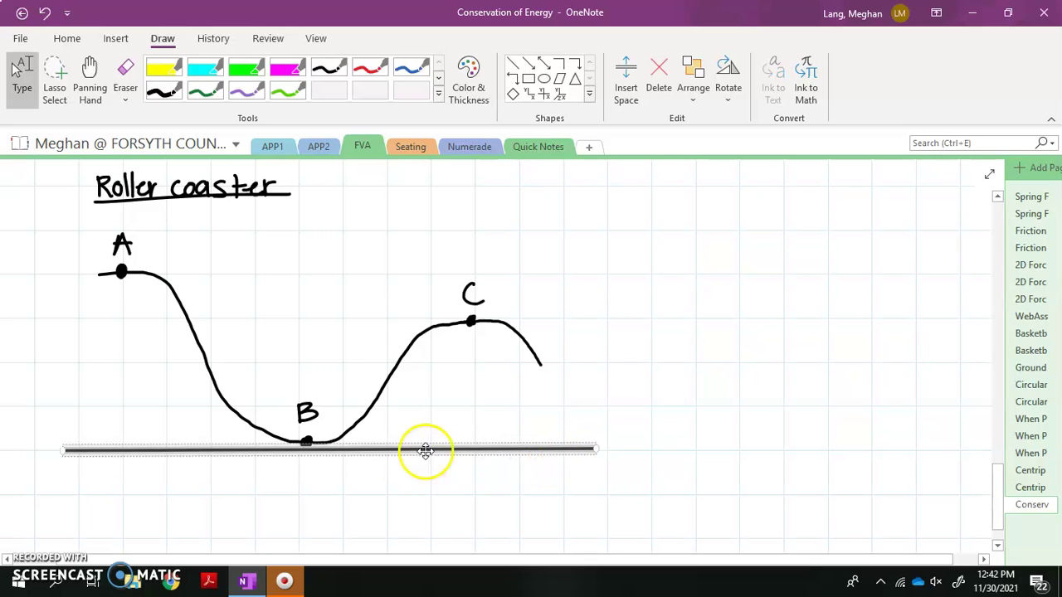
pyautogui.click(396, 471)
pyautogui.click(323, 449)
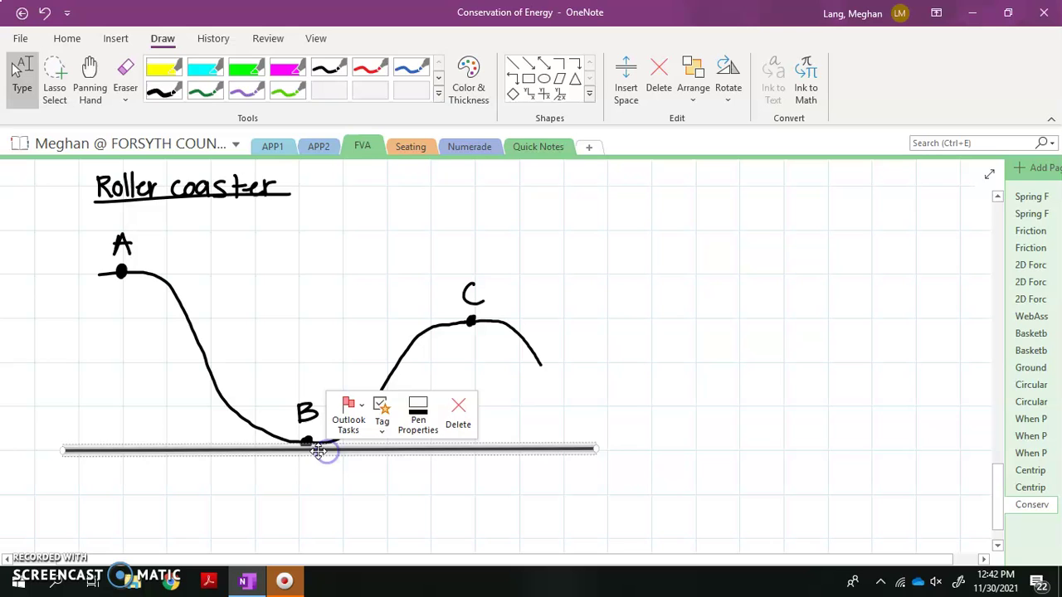
pyautogui.moveTo(313, 451); pyautogui.dragTo(308, 444)
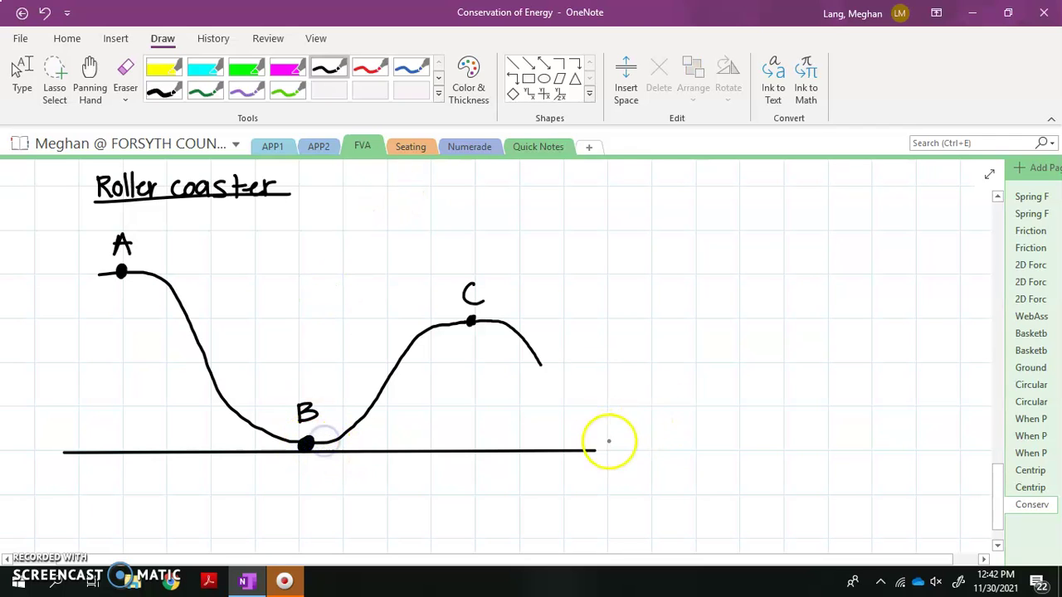
pyautogui.moveTo(607, 441); pyautogui.dragTo(612, 467)
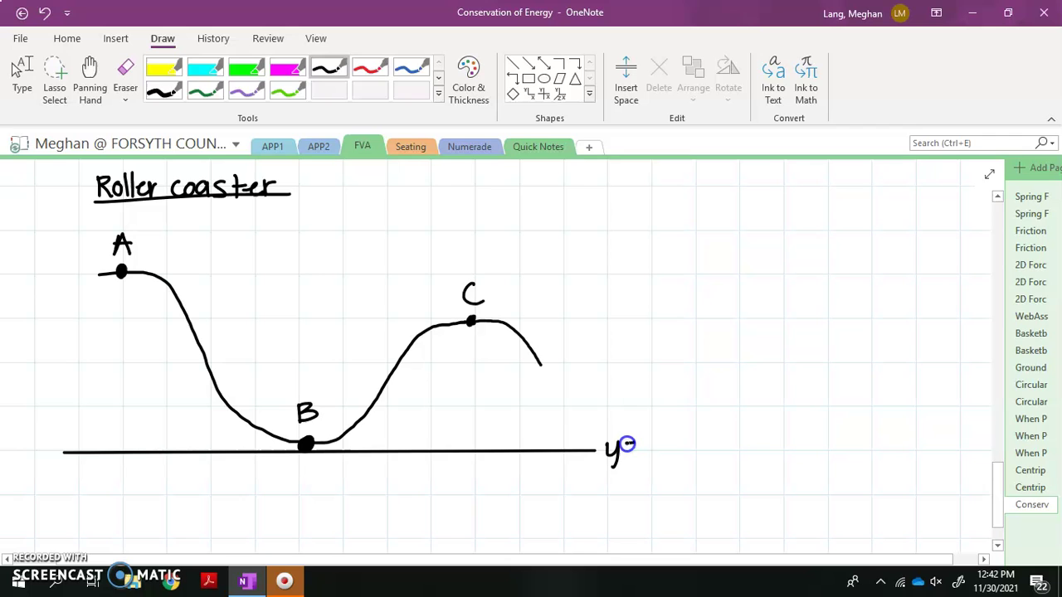
pyautogui.press('Escape')
pyautogui.press('XF86AudioLowerVolume')
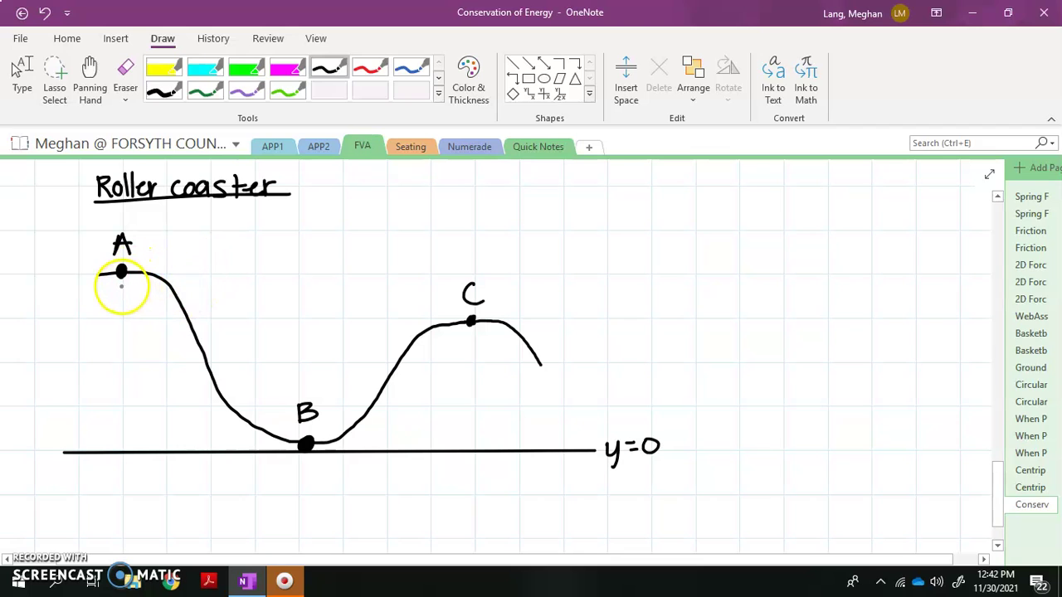
# Draw a dashed height line below A labelled y1, and start one below C
pyautogui.moveTo(122, 283); pyautogui.dragTo(120, 447)
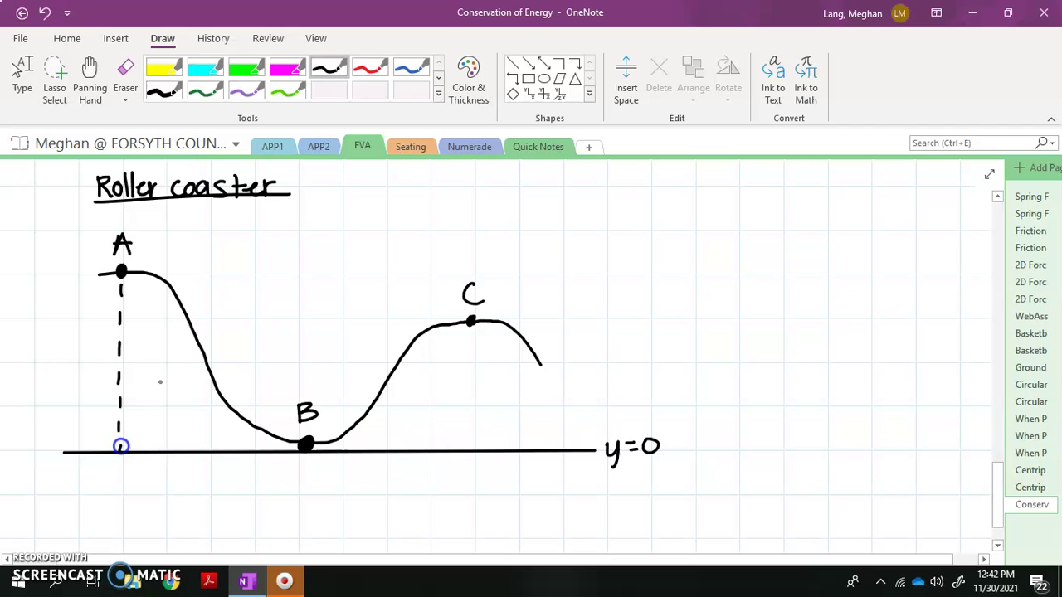
pyautogui.moveTo(156, 355); pyautogui.dragTo(156, 375)
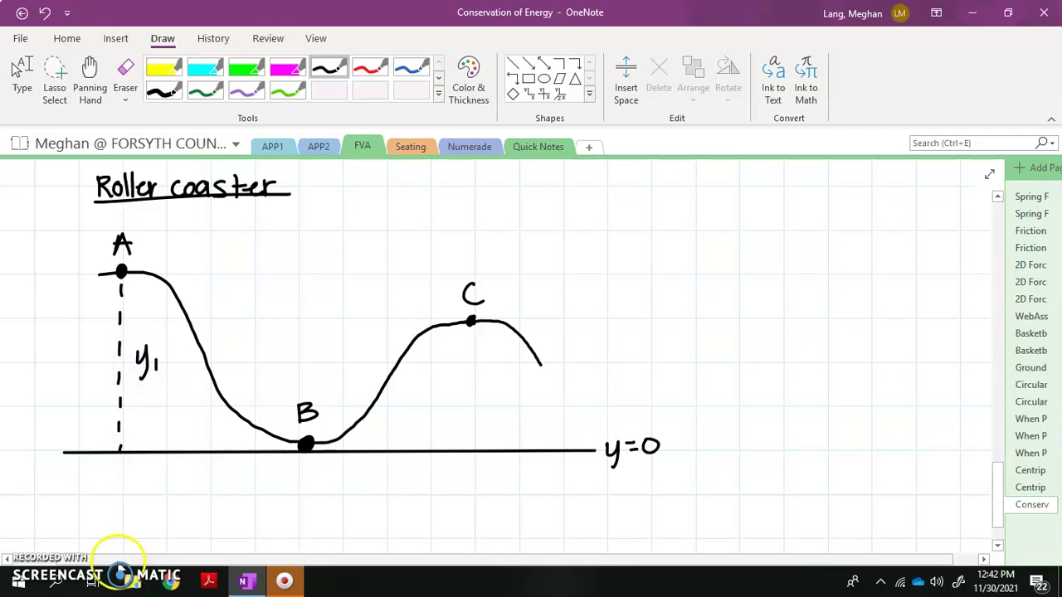
pyautogui.moveTo(472, 325); pyautogui.dragTo(478, 448)
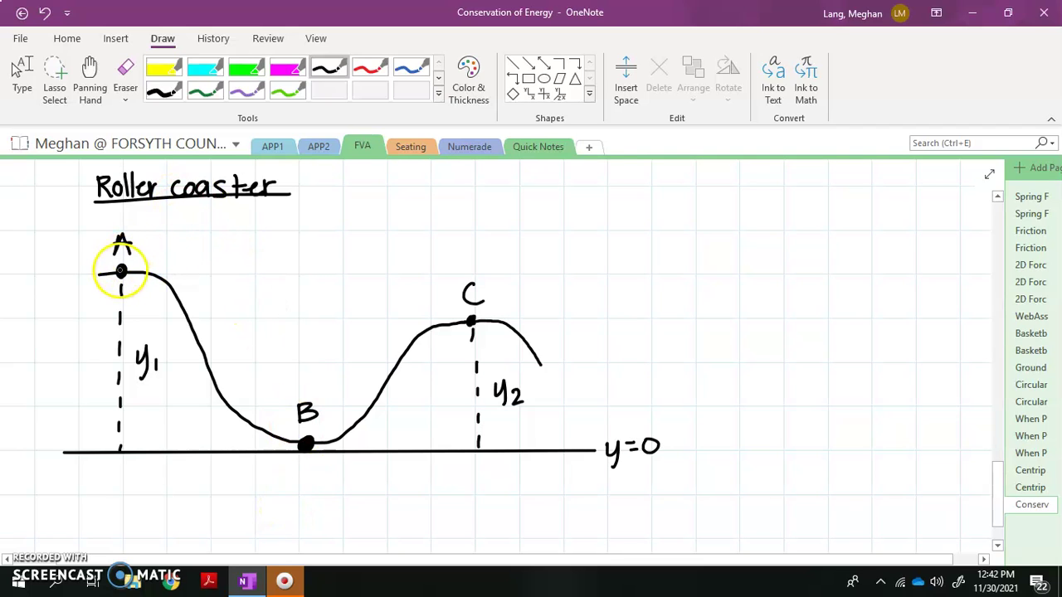
# Label C's height y2 and write Eg1 at A, Ek1 at B, Ek2 + Eg2 at C
pyautogui.click(123, 268)
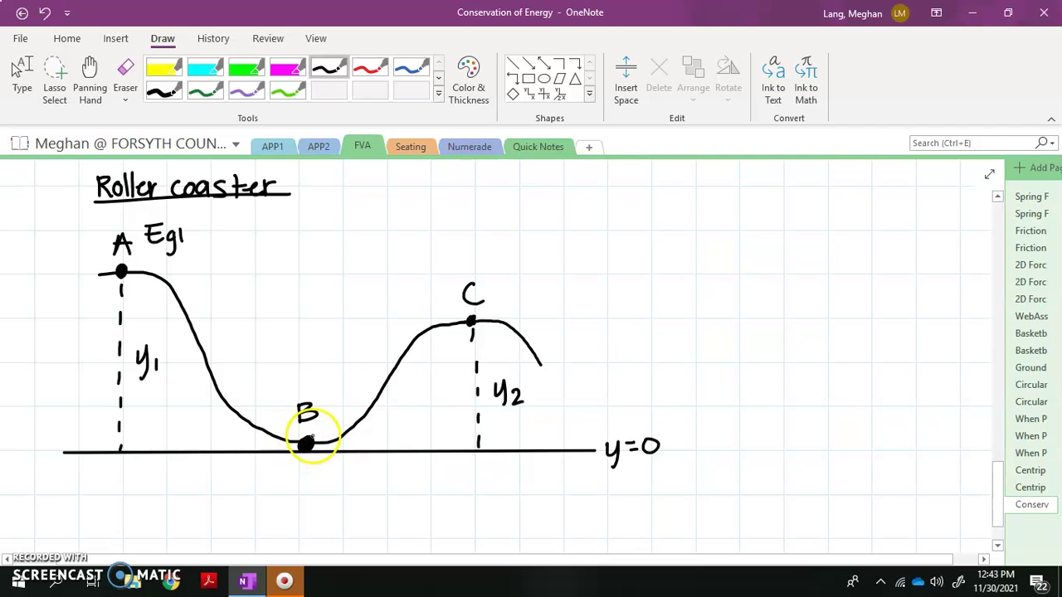
pyautogui.moveTo(306, 371); pyautogui.dragTo(334, 384)
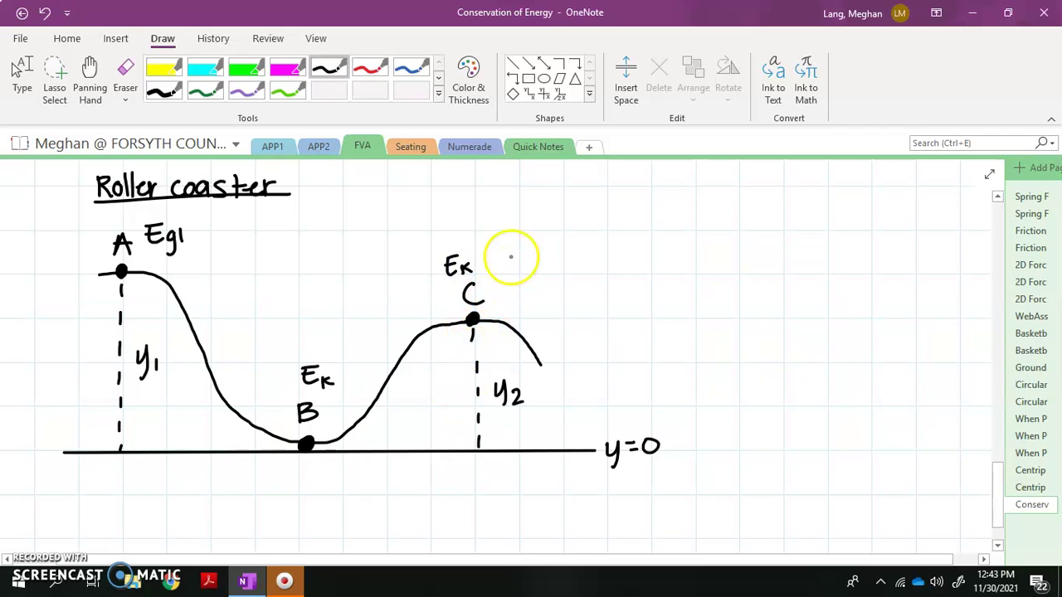
pyautogui.moveTo(482, 260)
pyautogui.mouseDown()
pyautogui.moveTo(509, 253)
pyautogui.moveTo(522, 279)
pyautogui.moveTo(537, 265)
pyautogui.mouseUp()
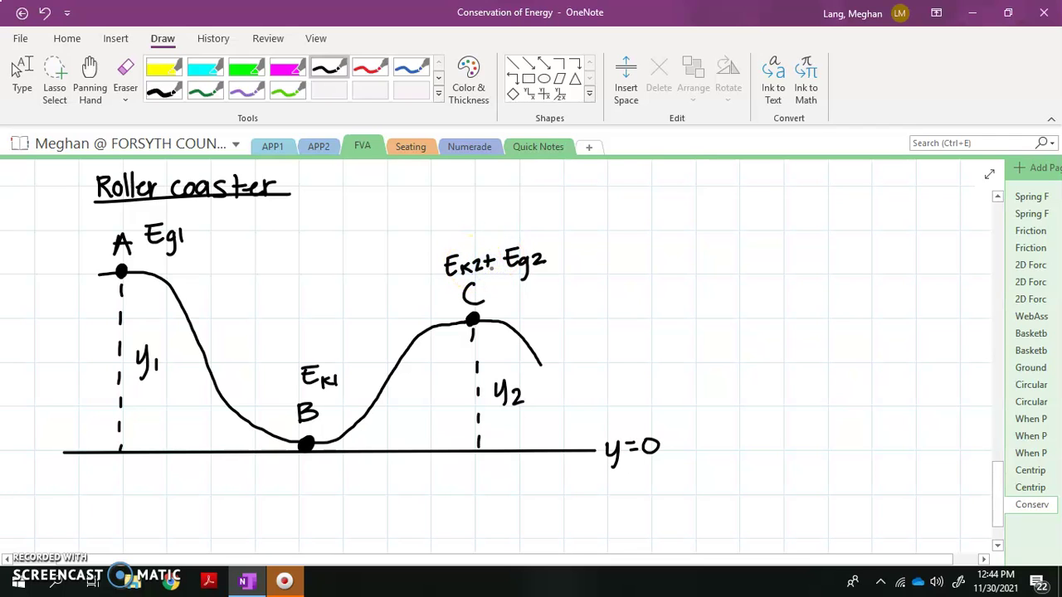
# Exit pen mode, reselect the black pen, then stop inking again
pyautogui.press('Escape')
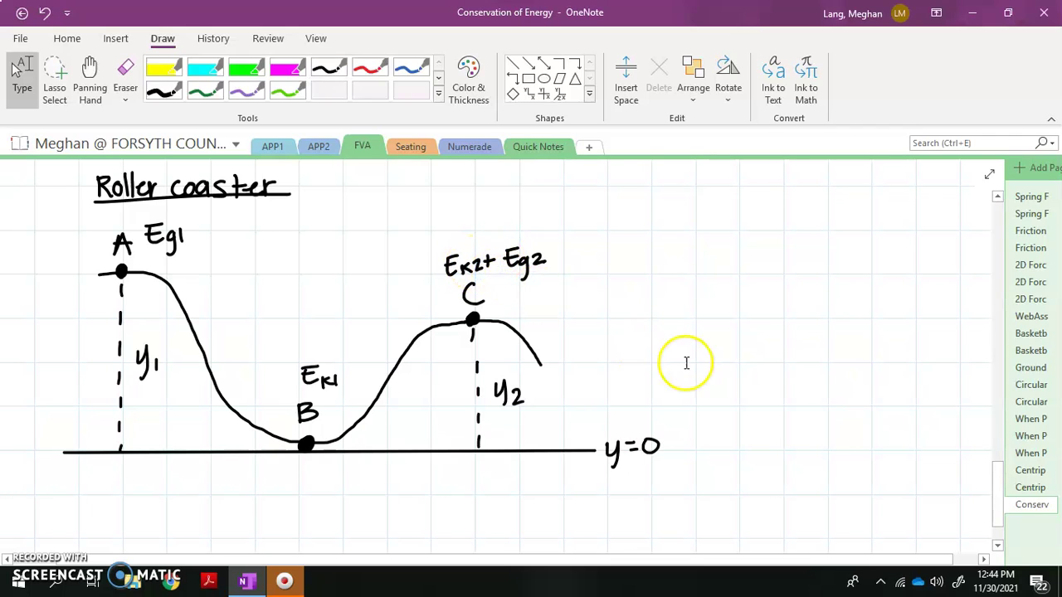
pyautogui.click(986, 563)
pyautogui.click(985, 562)
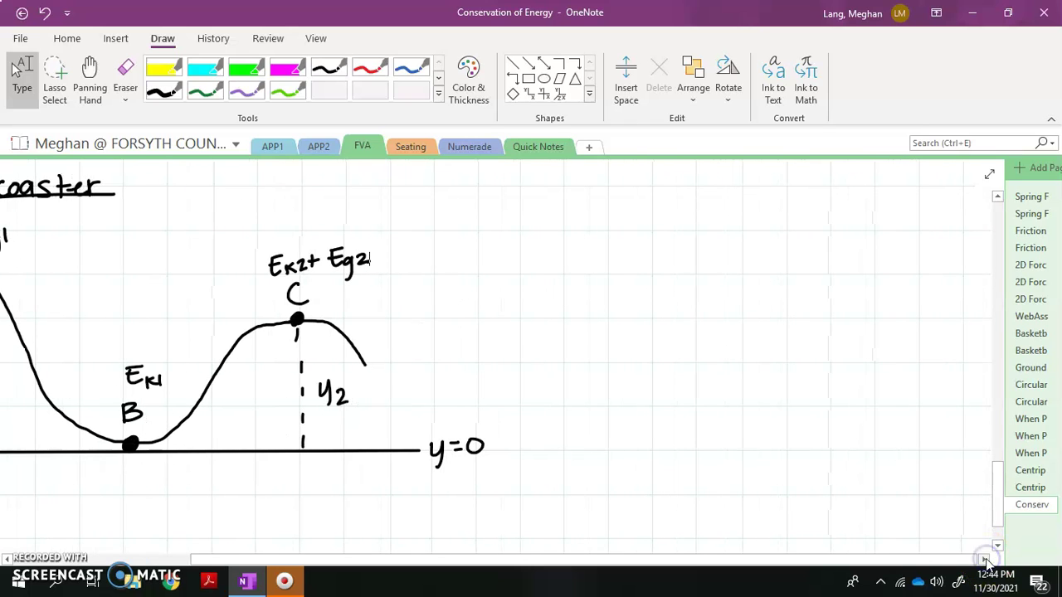
pyautogui.moveTo(915, 566); pyautogui.dragTo(836, 573)
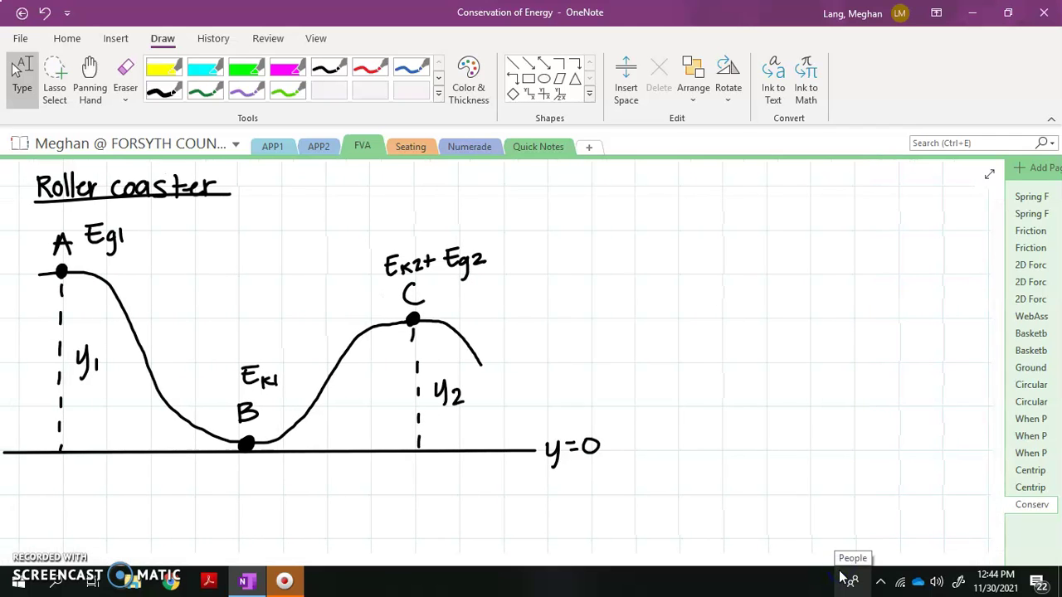
pyautogui.click(330, 66)
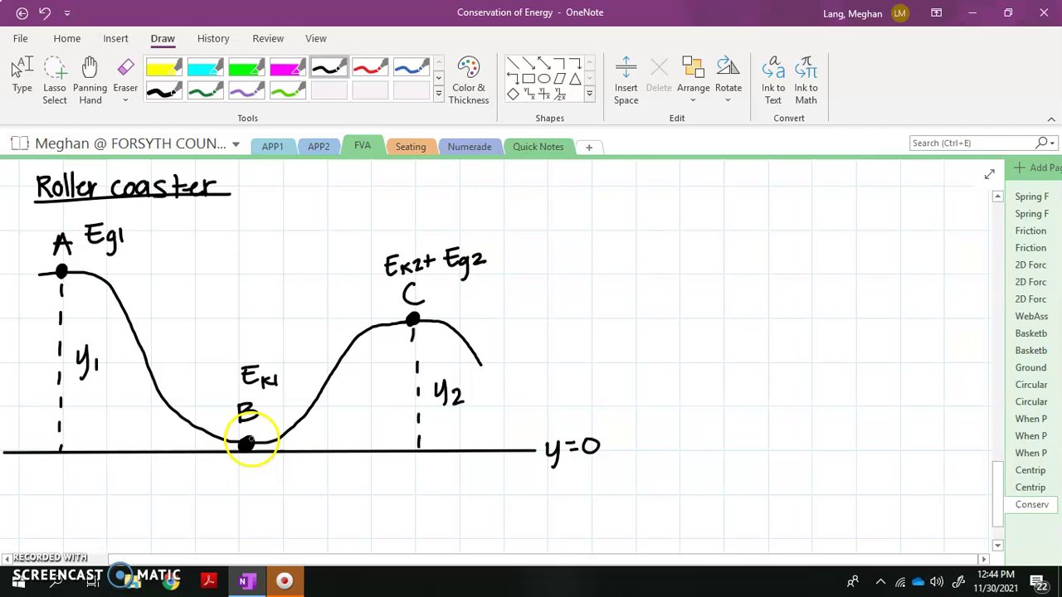
pyautogui.press('Escape')
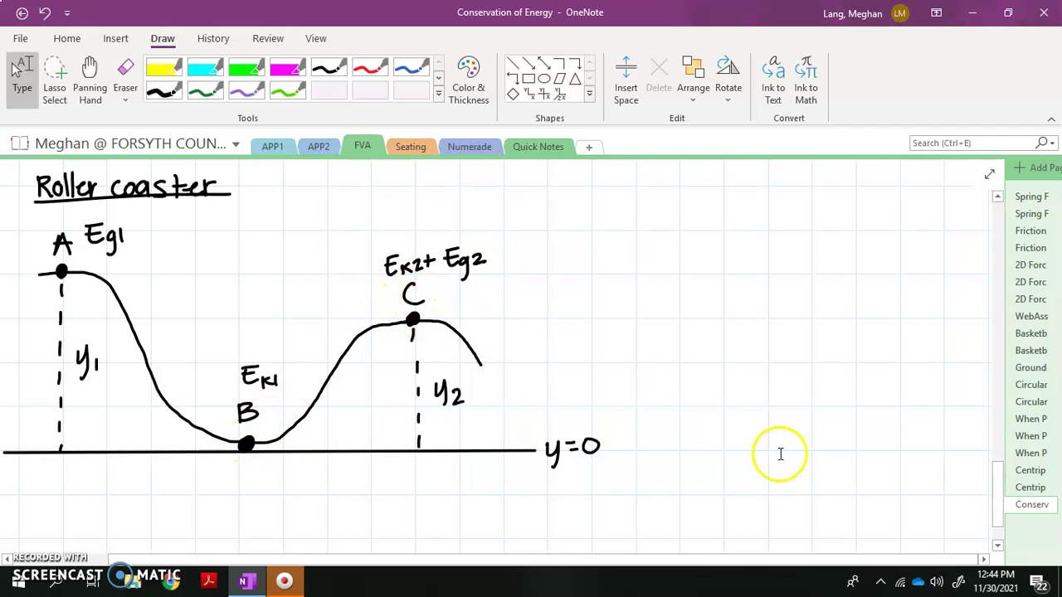
pyautogui.click(987, 560)
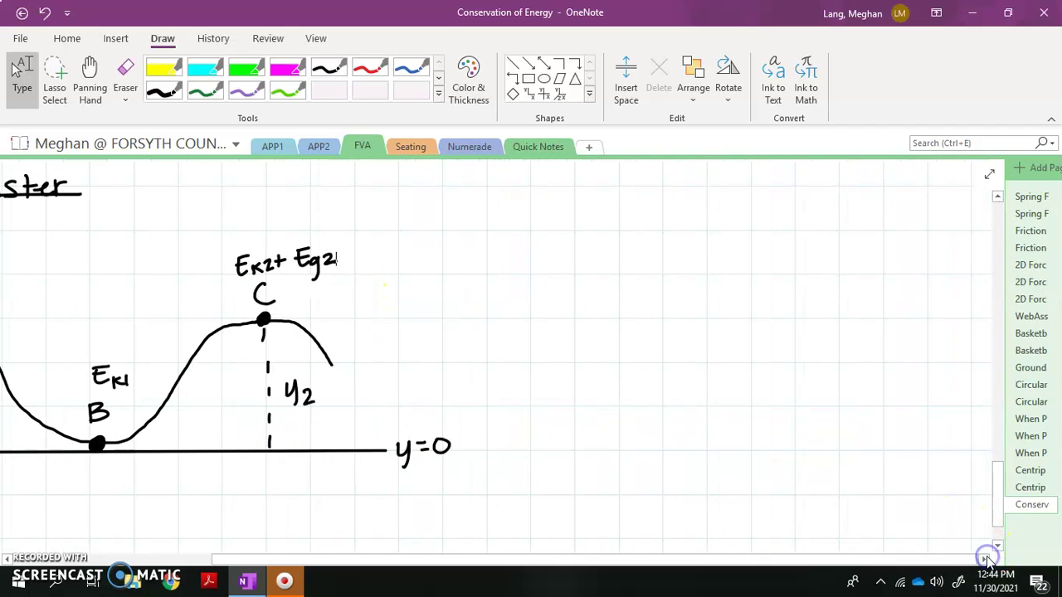
# Draw L-shaped axes, an ellipse and a second L-shaped axes side by side, then deselect
pyautogui.click(528, 93)
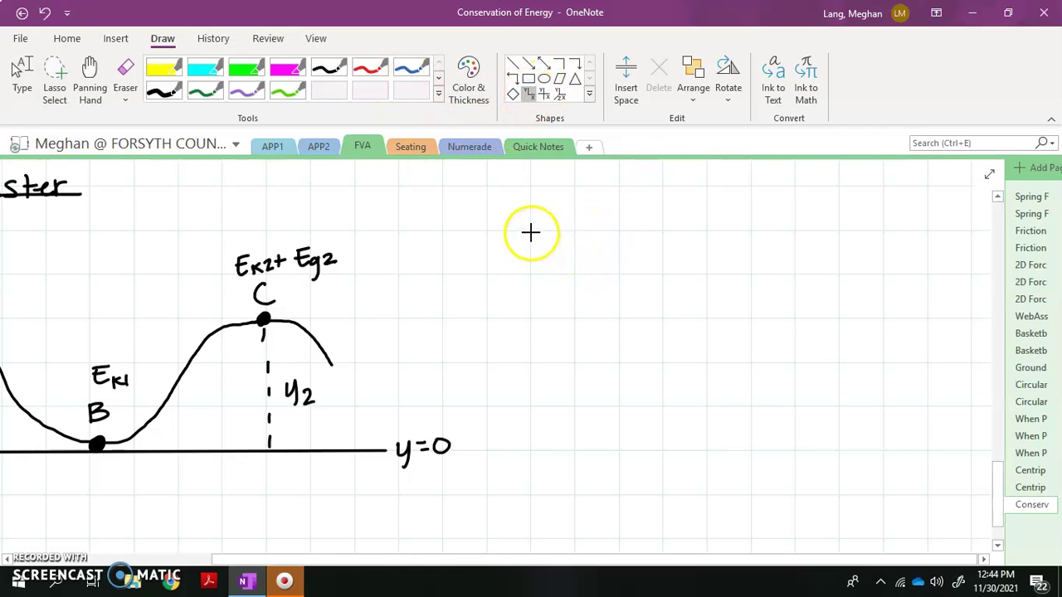
pyautogui.moveTo(531, 232)
pyautogui.mouseDown()
pyautogui.moveTo(539, 374)
pyautogui.moveTo(651, 402)
pyautogui.mouseUp()
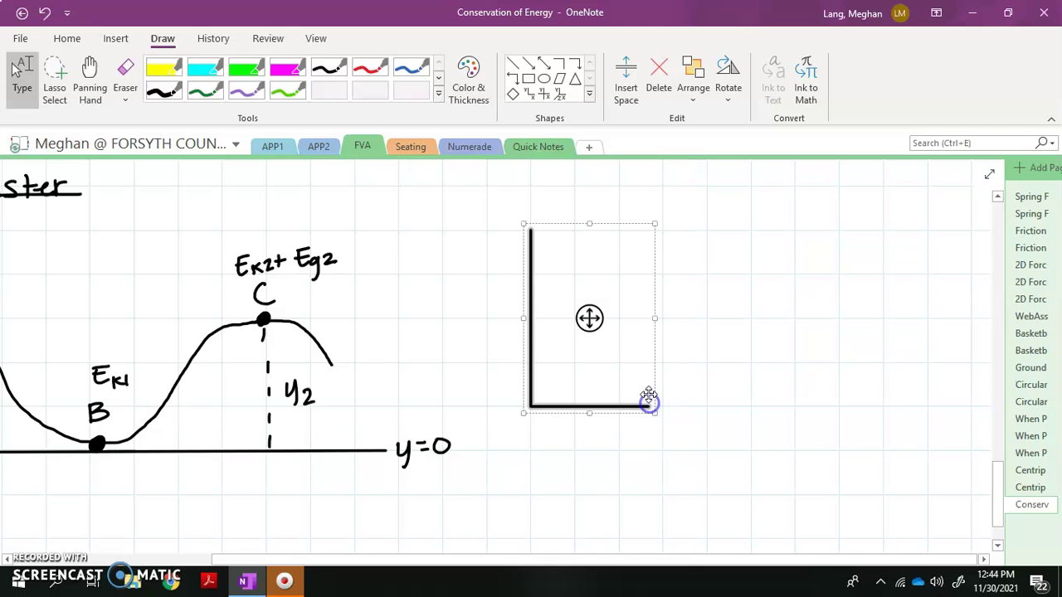
pyautogui.click(545, 80)
pyautogui.moveTo(714, 225); pyautogui.dragTo(806, 403)
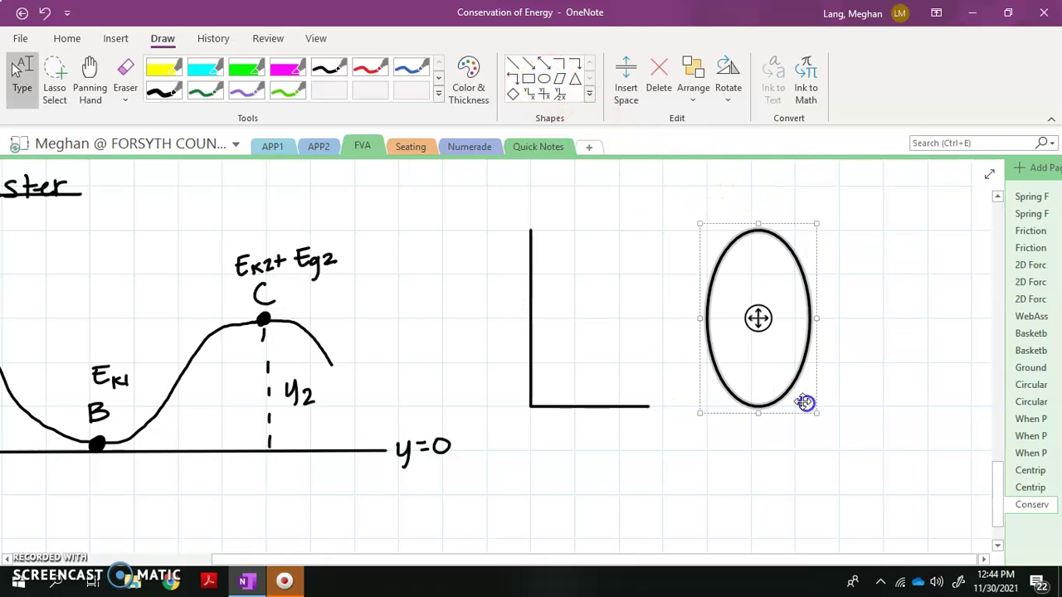
pyautogui.click(531, 96)
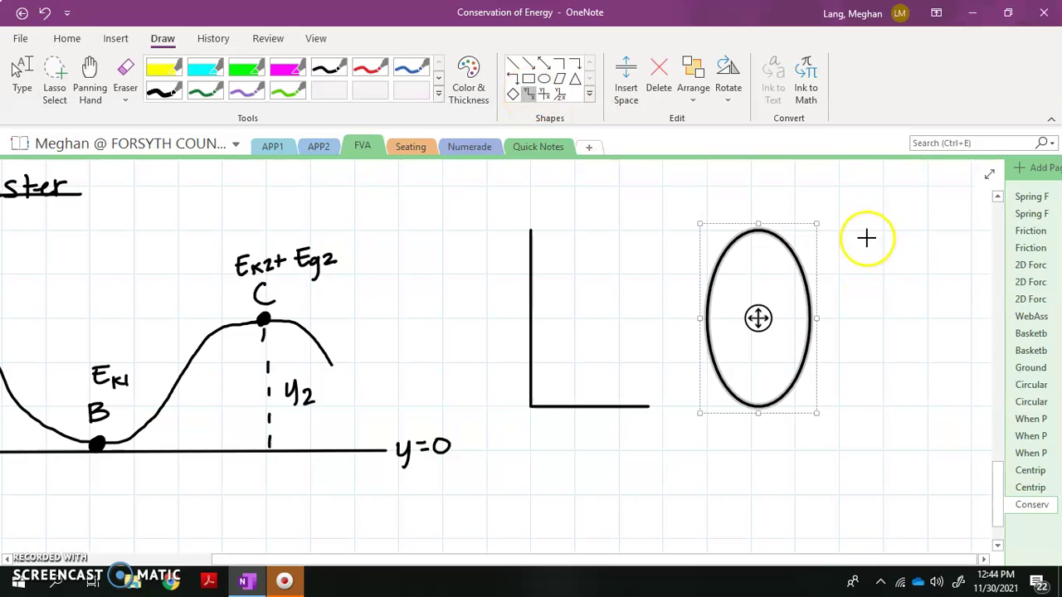
pyautogui.moveTo(869, 232); pyautogui.dragTo(974, 409)
pyautogui.click(872, 437)
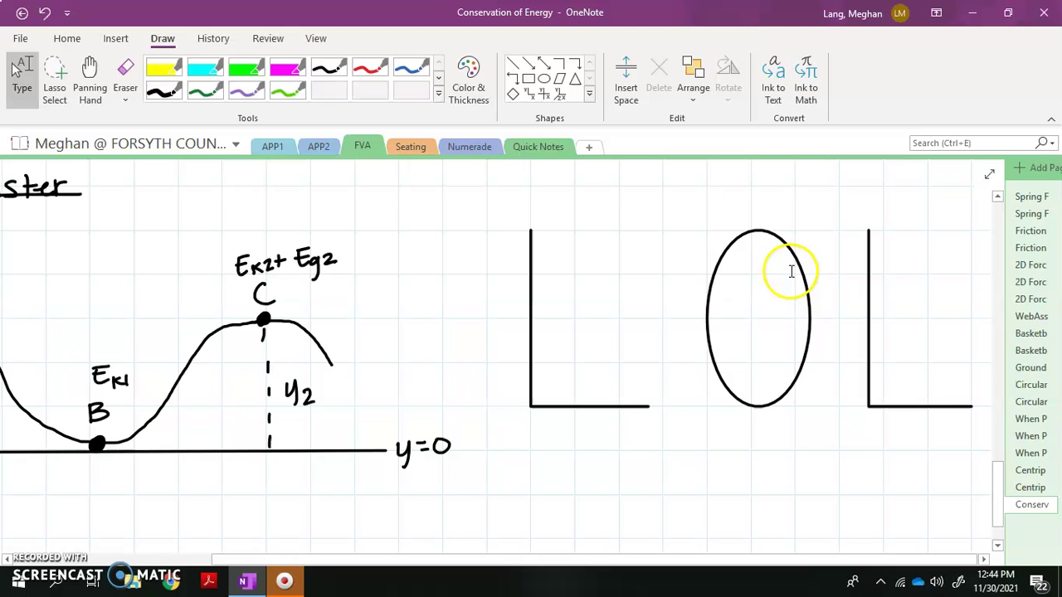
# With the black pen, ink Car, Earth and Track inside the ellipse and B over the left axes
pyautogui.click(170, 92)
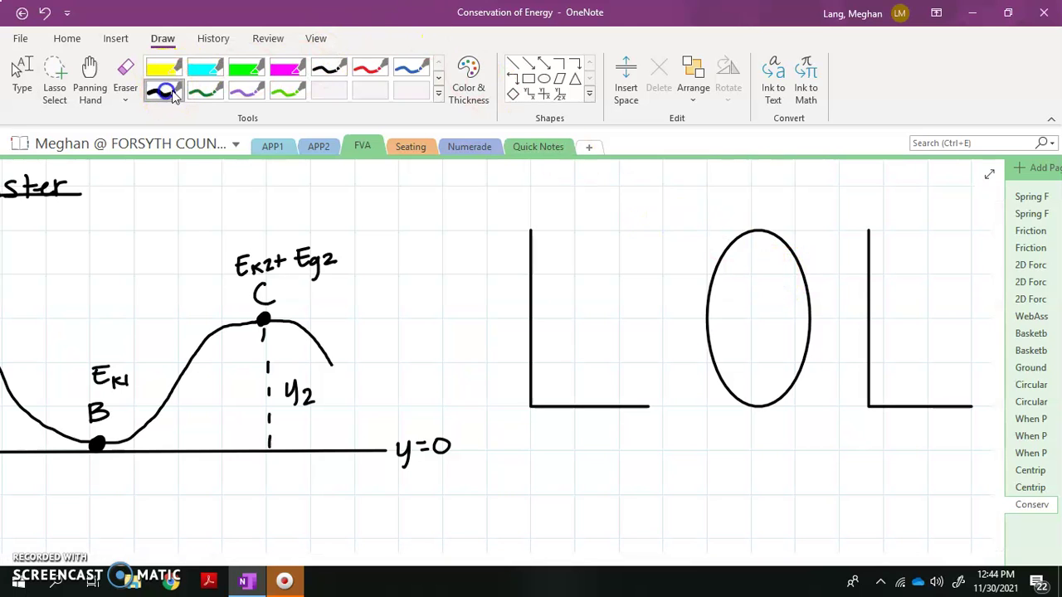
pyautogui.click(328, 66)
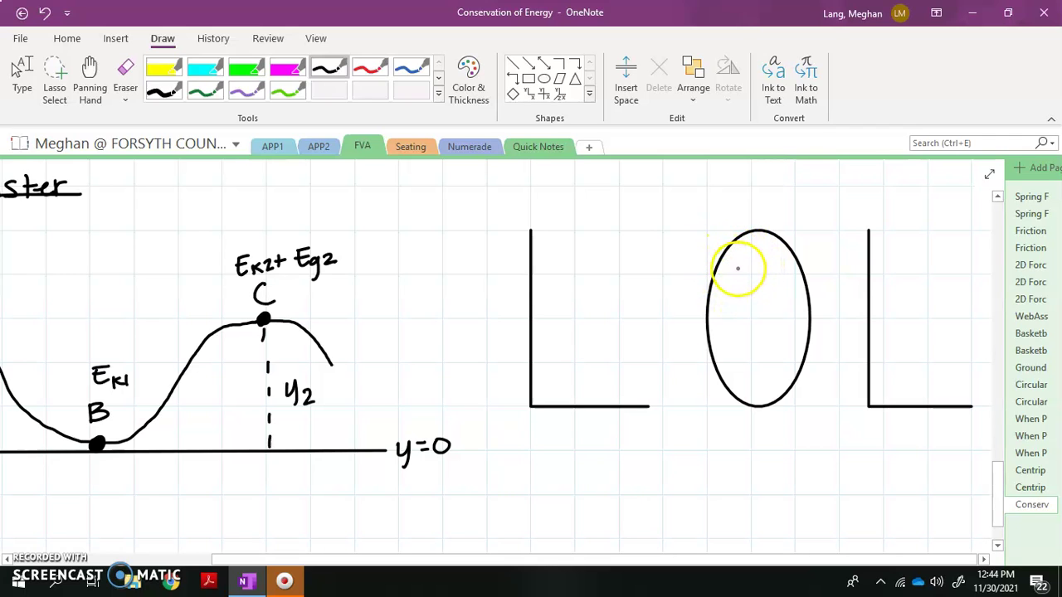
pyautogui.moveTo(738, 268); pyautogui.dragTo(731, 280)
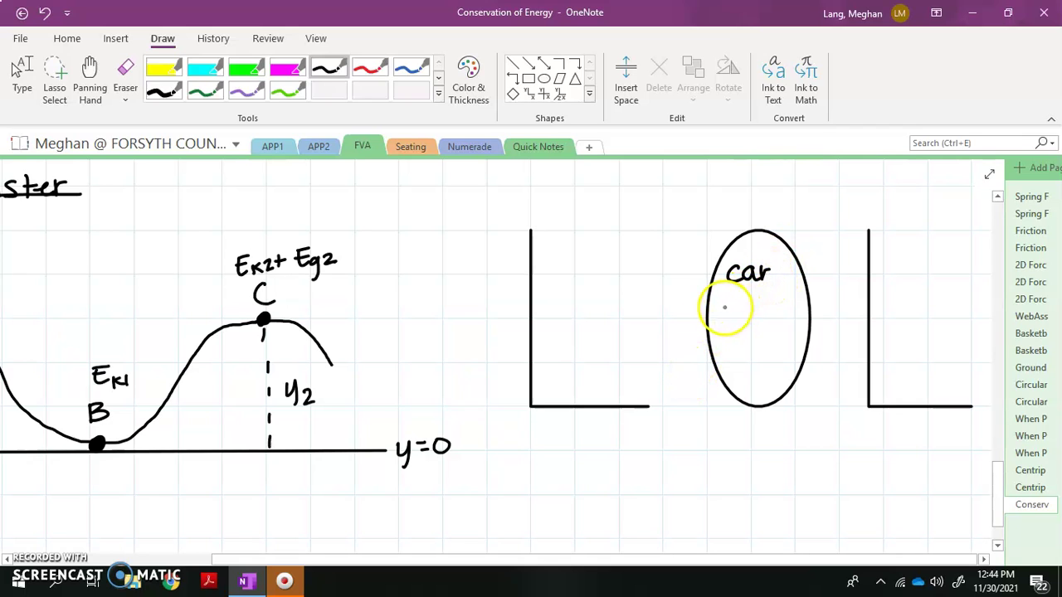
pyautogui.moveTo(720, 316); pyautogui.dragTo(736, 316)
pyautogui.moveTo(754, 305); pyautogui.dragTo(795, 310)
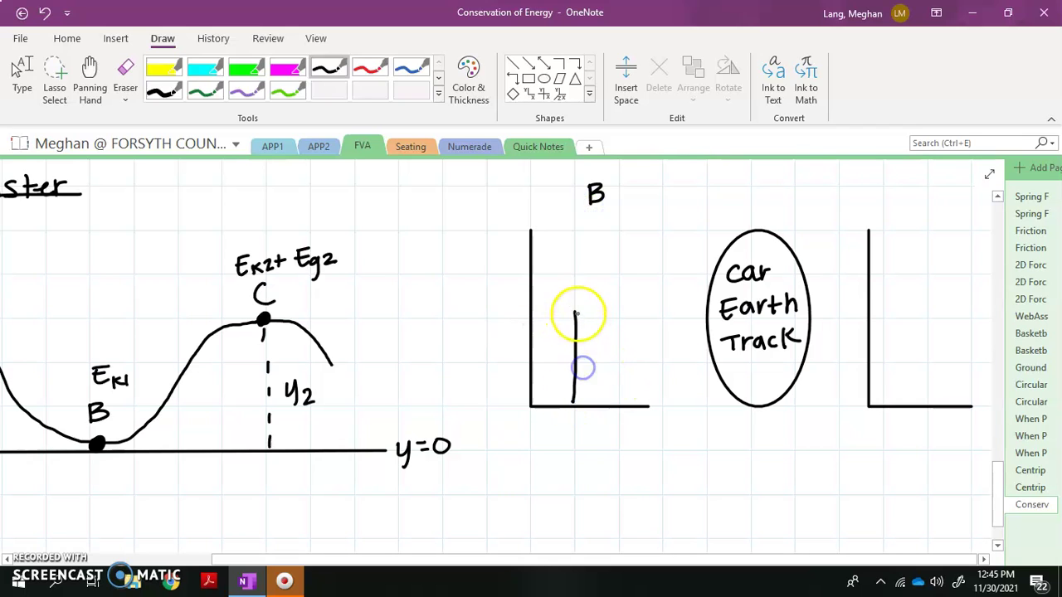
# Draw a three-block bar on the B axes and label it Ek1
pyautogui.moveTo(575, 311); pyautogui.dragTo(614, 308)
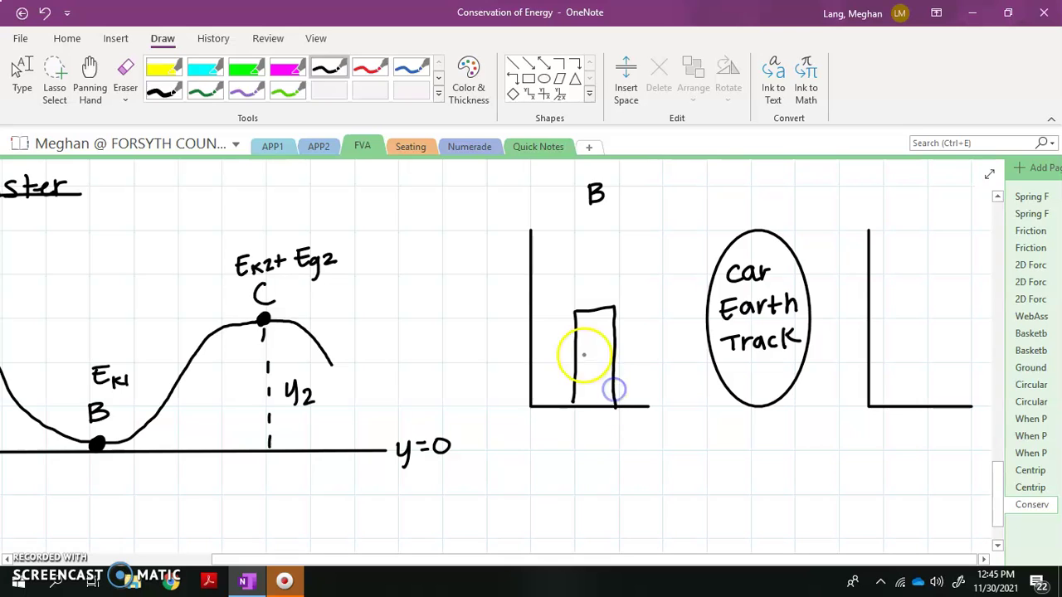
pyautogui.moveTo(571, 345); pyautogui.dragTo(616, 342)
pyautogui.moveTo(575, 374); pyautogui.dragTo(614, 368)
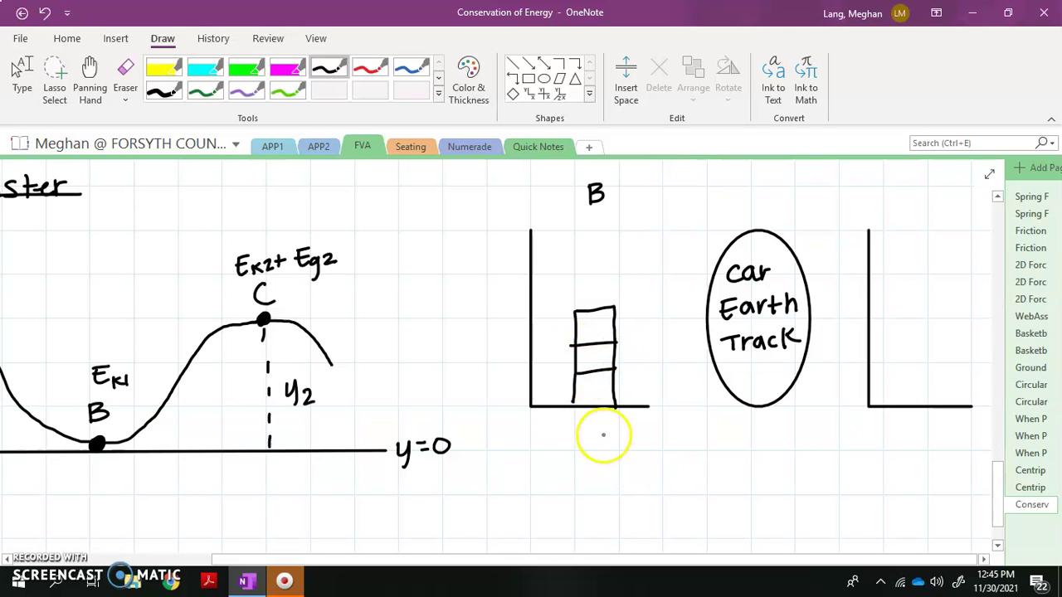
pyautogui.moveTo(585, 432); pyautogui.dragTo(604, 450)
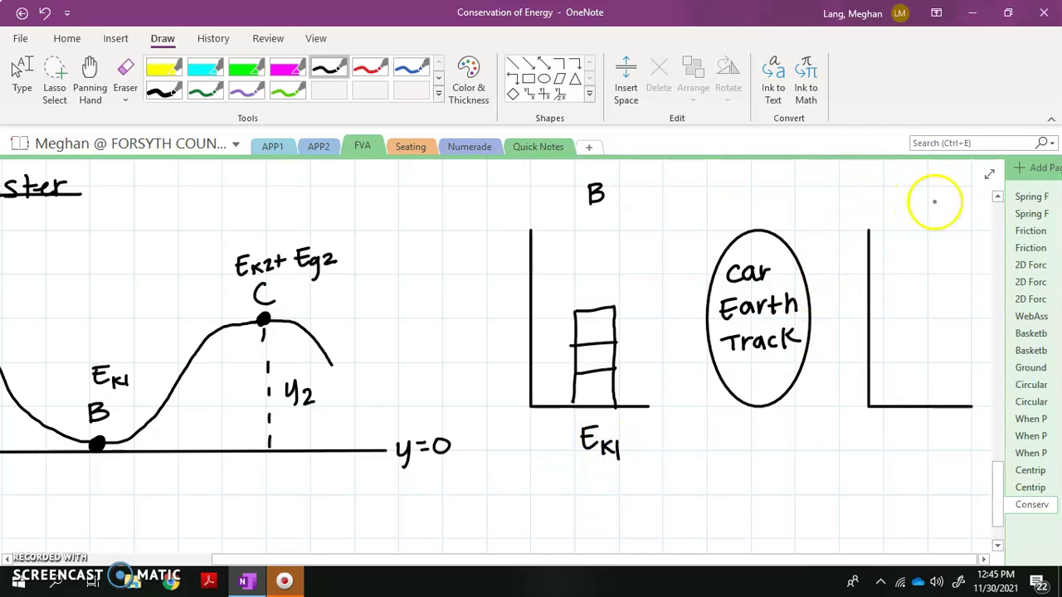
# Label the right axes C, then draw a short Ek2 bar and taller two-block Eg2 bar
pyautogui.moveTo(943, 193); pyautogui.dragTo(944, 210)
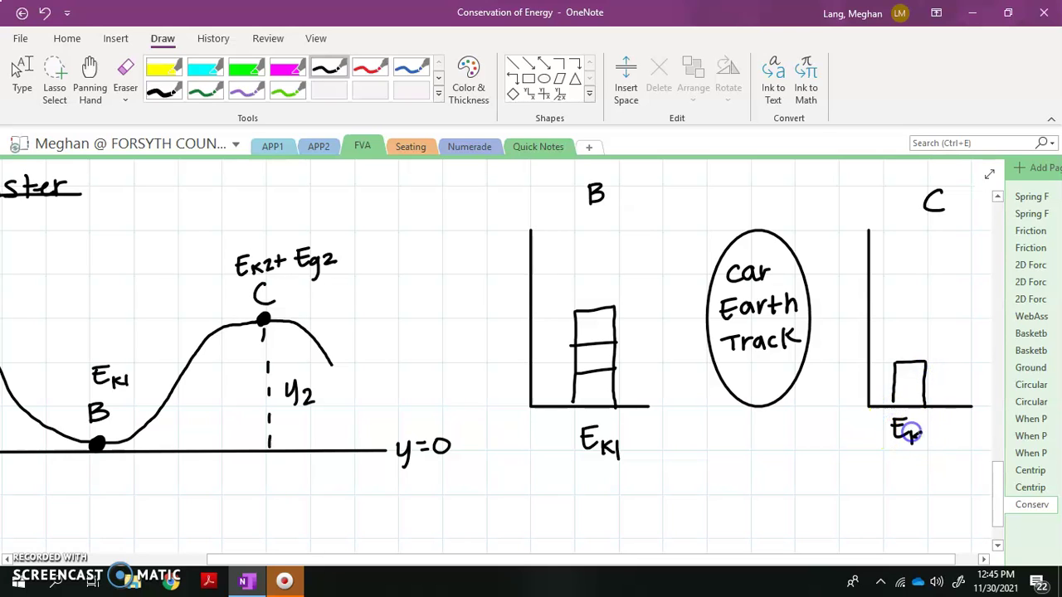
pyautogui.moveTo(927, 440); pyautogui.dragTo(935, 441)
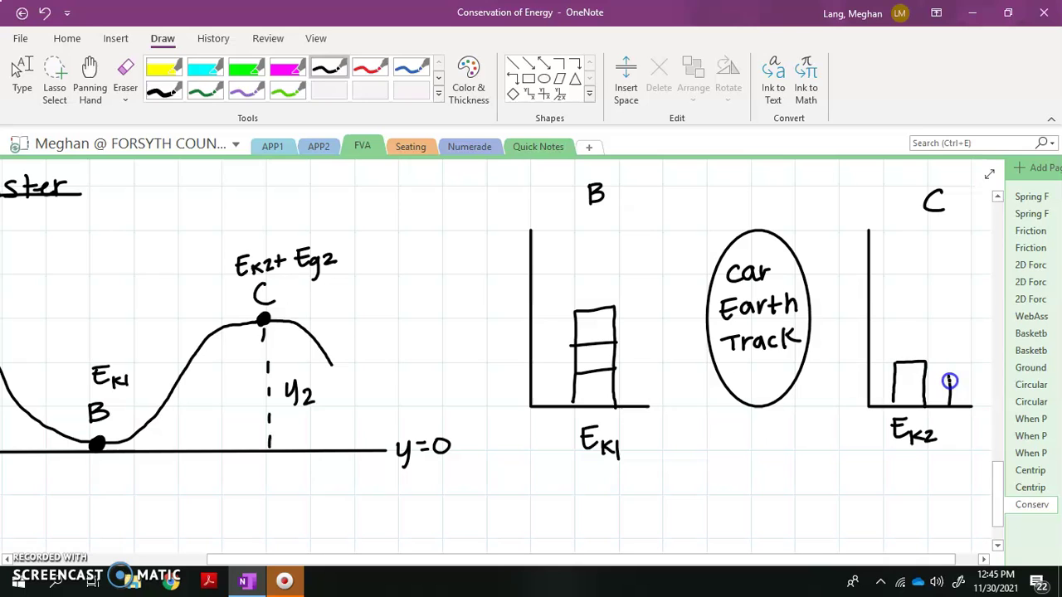
pyautogui.moveTo(976, 389); pyautogui.dragTo(981, 406)
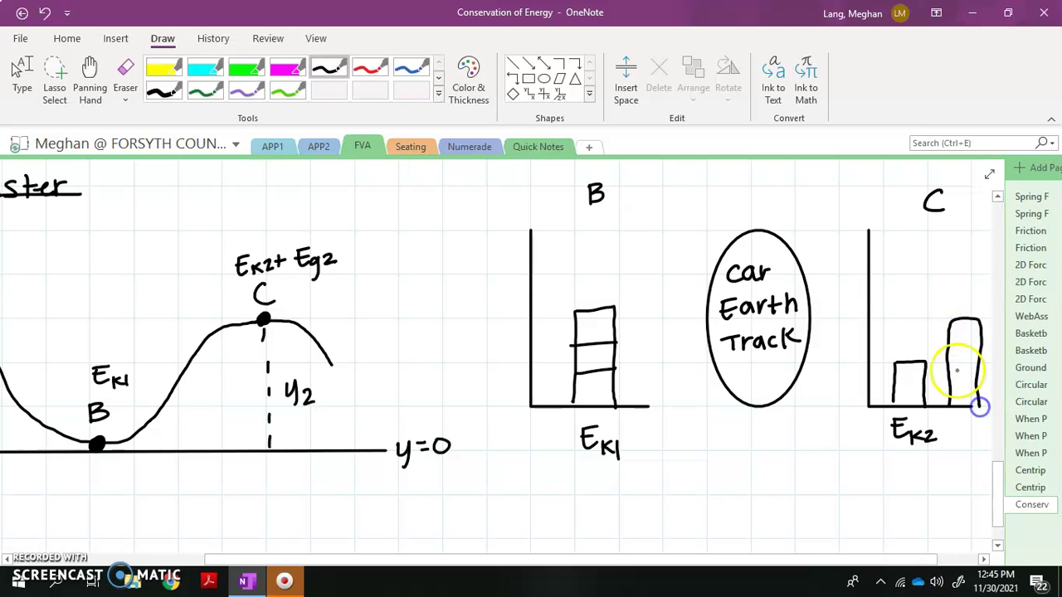
pyautogui.moveTo(947, 368); pyautogui.dragTo(982, 366)
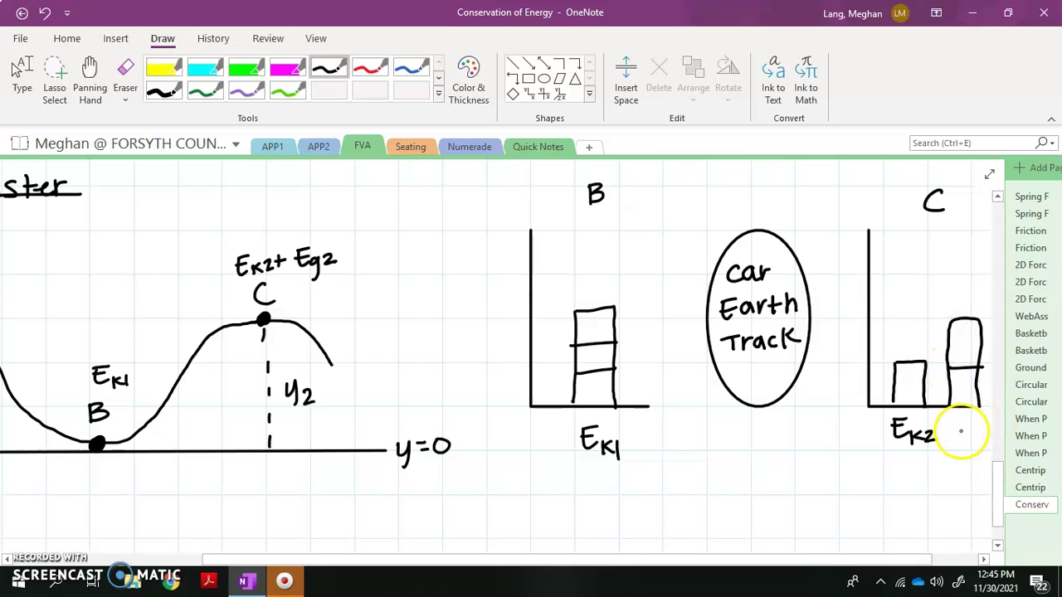
pyautogui.moveTo(959, 422)
pyautogui.mouseDown()
pyautogui.moveTo(959, 444)
pyautogui.moveTo(968, 419)
pyautogui.mouseUp()
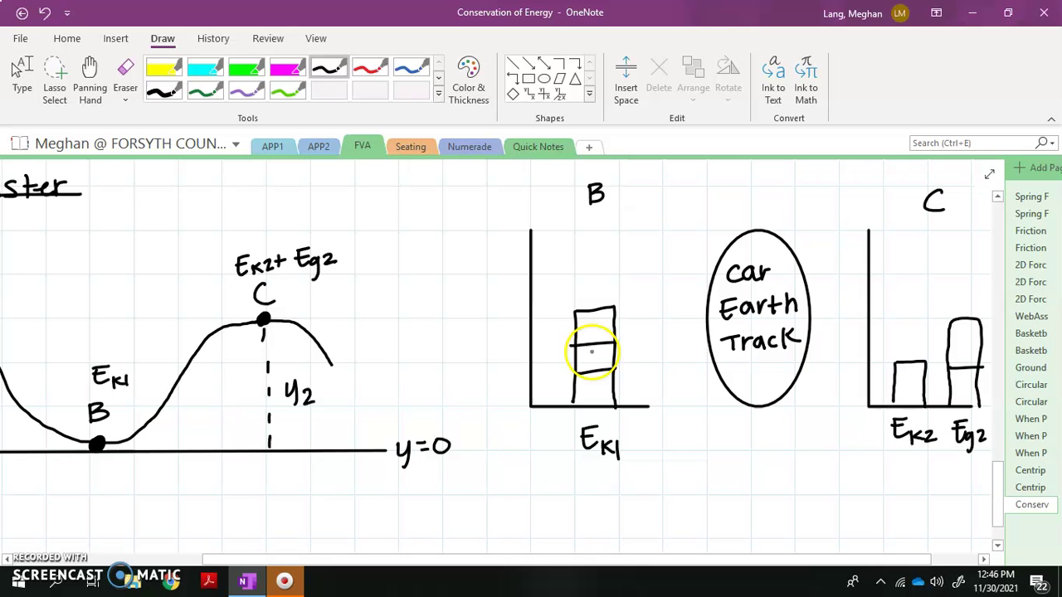
# Ink the equation Ek1 = Ek2 + Eg2 below the bar charts
pyautogui.hscroll(1, 595, 375)
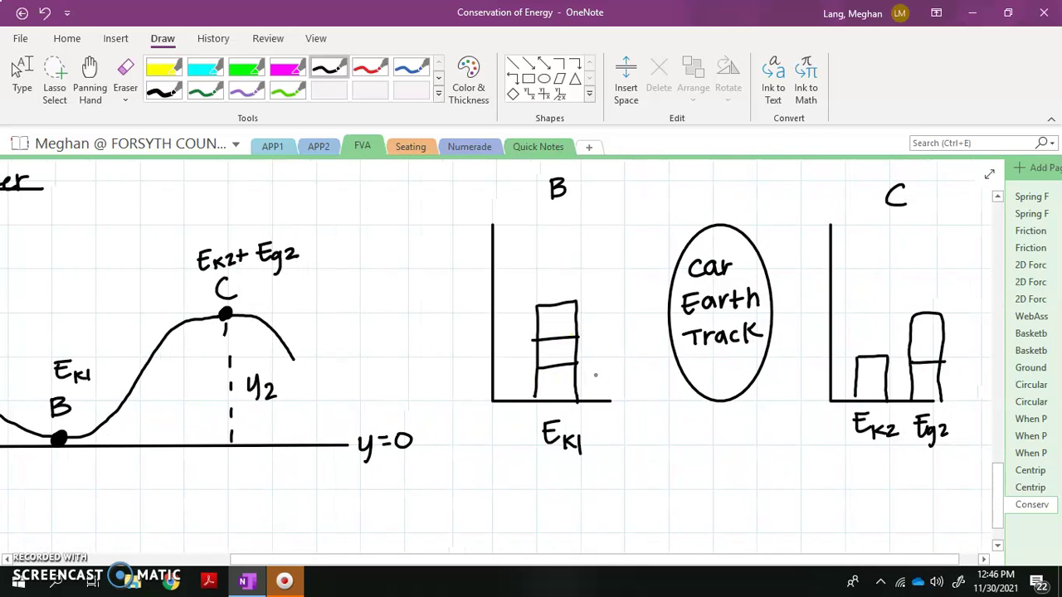
pyautogui.scroll(-1, 595, 375)
pyautogui.scroll(-2, 595, 375)
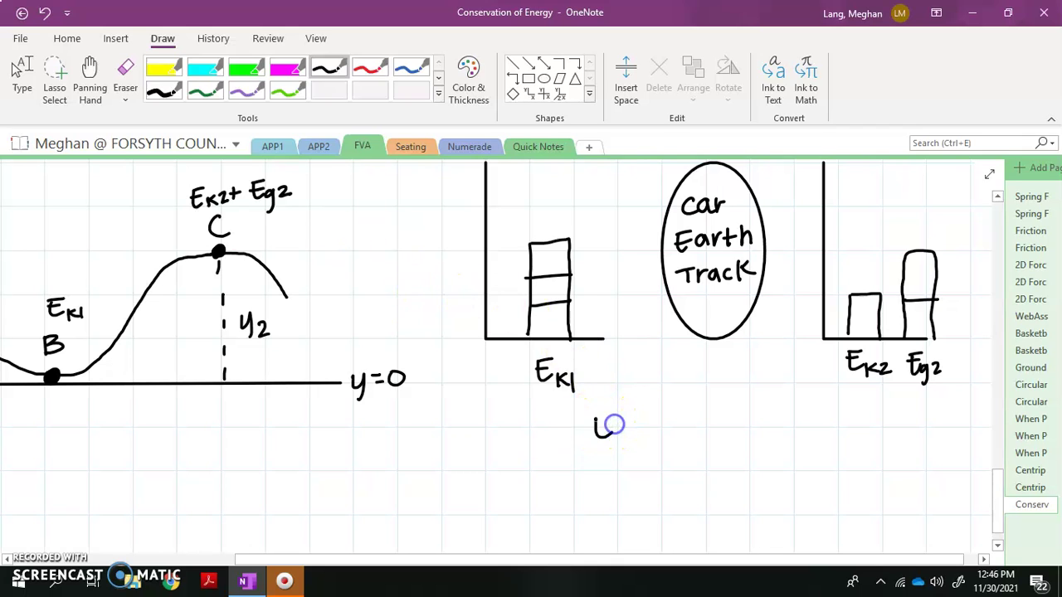
pyautogui.moveTo(616, 426); pyautogui.dragTo(628, 443)
pyautogui.moveTo(634, 425)
pyautogui.mouseDown()
pyautogui.moveTo(635, 446)
pyautogui.moveTo(659, 417)
pyautogui.mouseUp()
pyautogui.moveTo(647, 425)
pyautogui.mouseDown()
pyautogui.moveTo(696, 425)
pyautogui.moveTo(725, 439)
pyautogui.mouseUp()
pyautogui.moveTo(720, 424)
pyautogui.mouseDown()
pyautogui.moveTo(735, 436)
pyautogui.moveTo(758, 422)
pyautogui.moveTo(827, 435)
pyautogui.mouseUp()
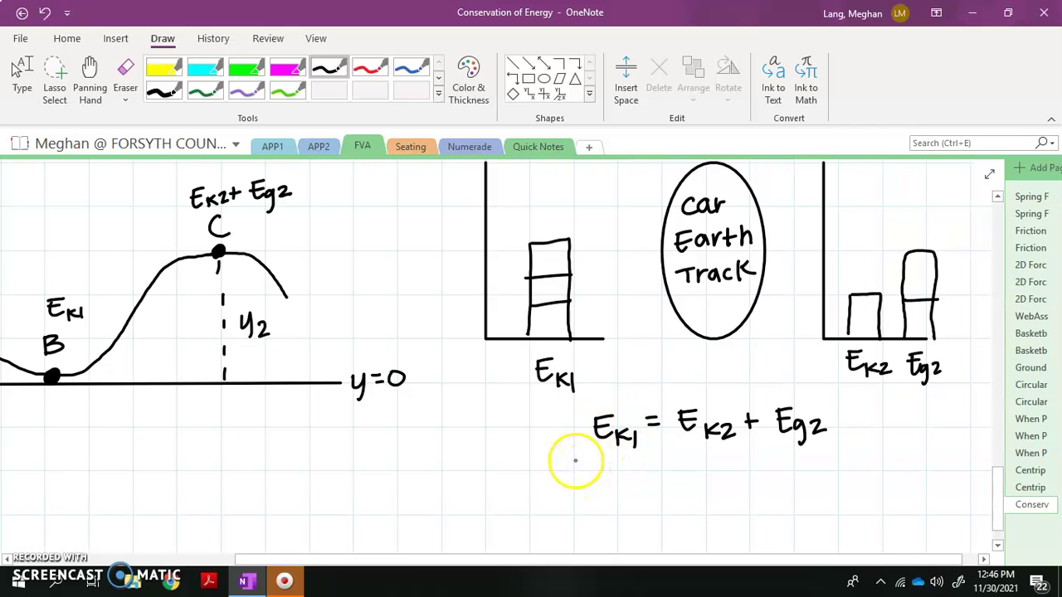
# Ink ½mv1² = ½mv2² + mgy2 beneath it, then leave inking and bring point A into view
pyautogui.moveTo(573, 458)
pyautogui.mouseDown()
pyautogui.moveTo(591, 506)
pyautogui.moveTo(657, 473)
pyautogui.moveTo(677, 477)
pyautogui.mouseUp()
pyautogui.moveTo(663, 484)
pyautogui.mouseDown()
pyautogui.moveTo(722, 489)
pyautogui.moveTo(742, 472)
pyautogui.mouseUp()
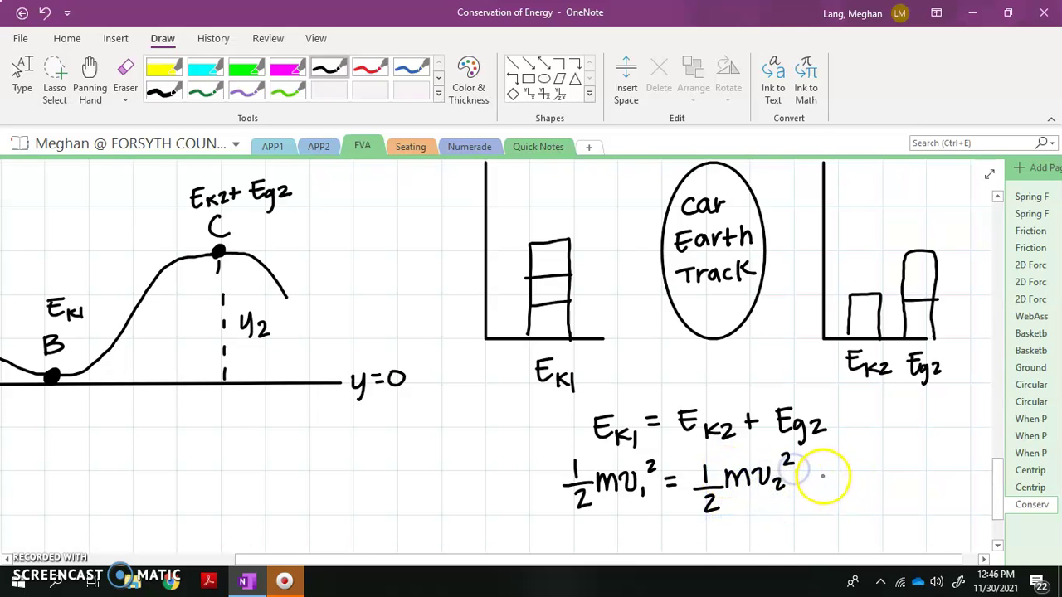
pyautogui.moveTo(800, 475)
pyautogui.mouseDown()
pyautogui.moveTo(818, 475)
pyautogui.moveTo(809, 484)
pyautogui.moveTo(848, 467)
pyautogui.moveTo(886, 490)
pyautogui.mouseUp()
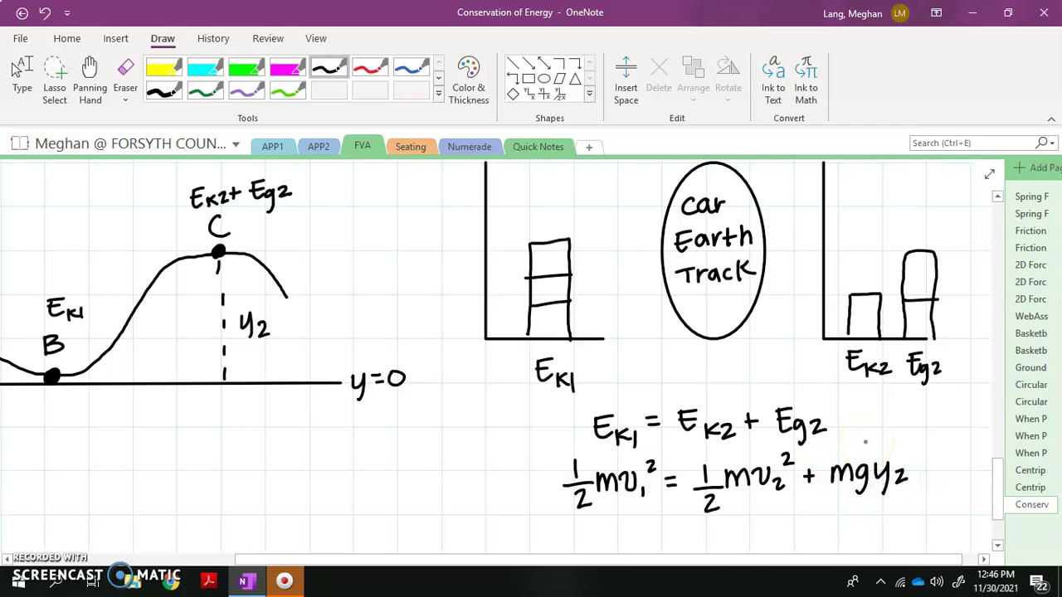
pyautogui.press('Escape')
pyautogui.hscroll(-6, 775, 444)
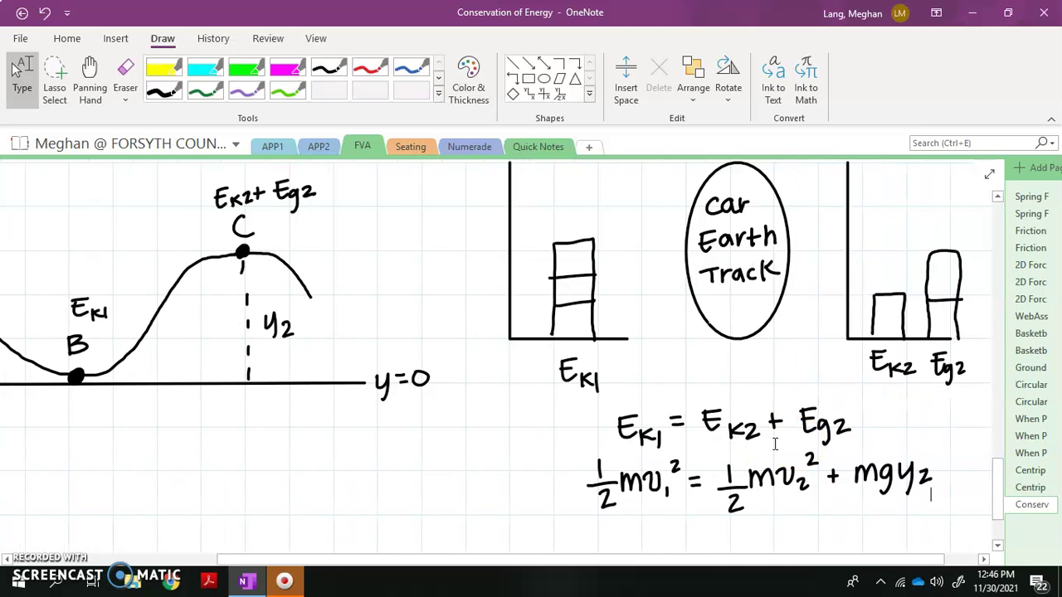